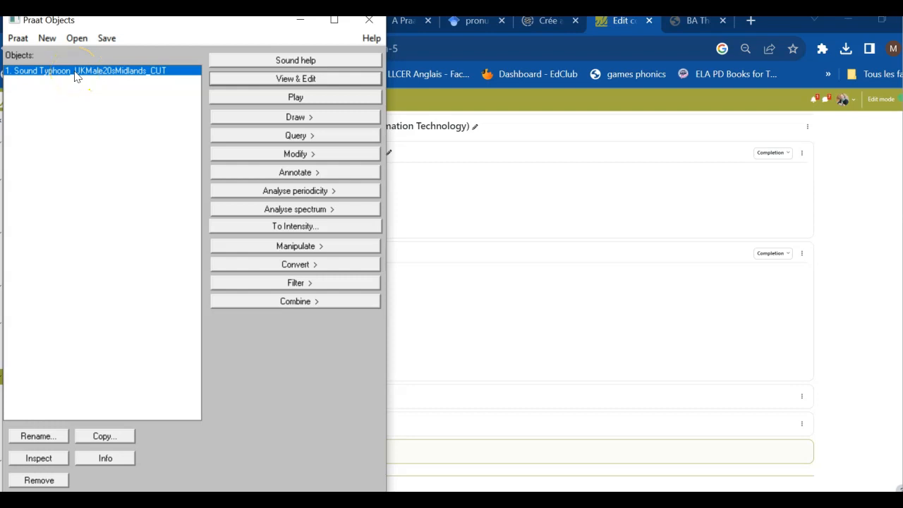
Start a TextGrid annotation for the Typhoon sound and name its tiers weak_form and script
left_click(283, 176)
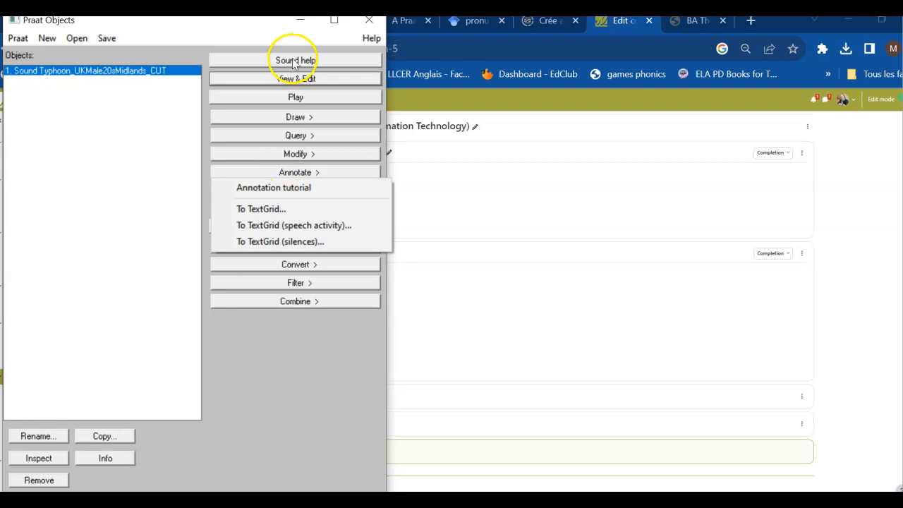
left_click(281, 214)
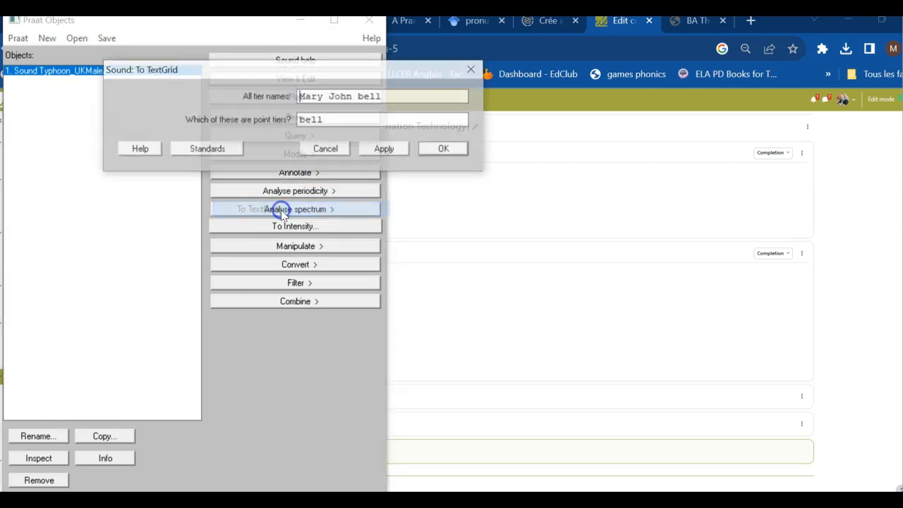
left_click_drag(387, 96, 169, 89)
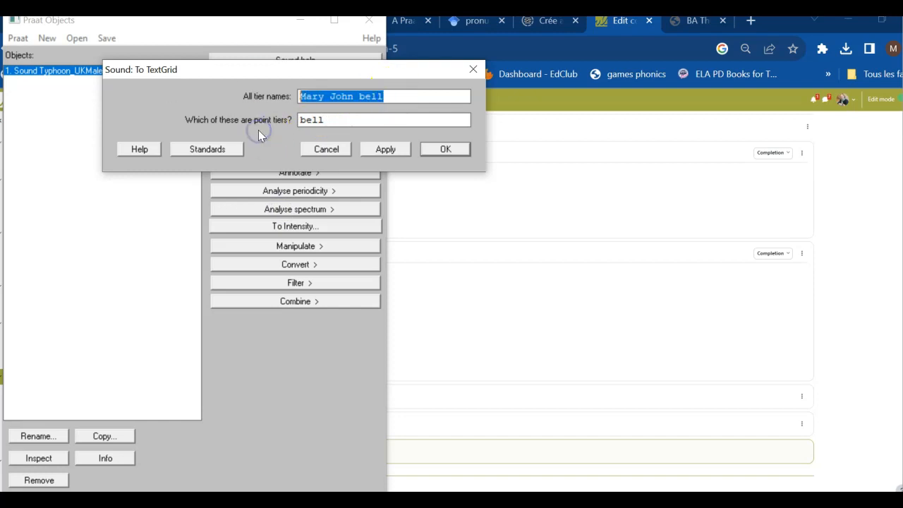
key("BackSpace")
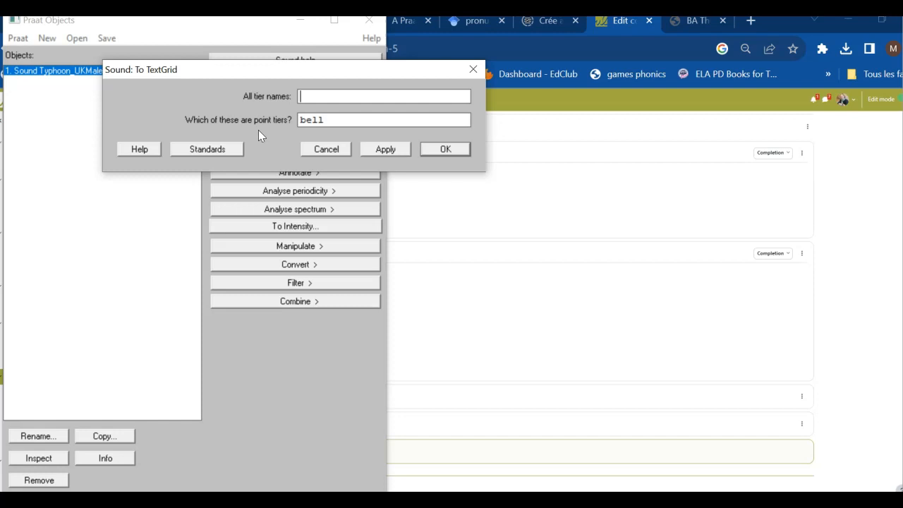
type("weak_form")
left_click_drag(354, 96, 303, 99)
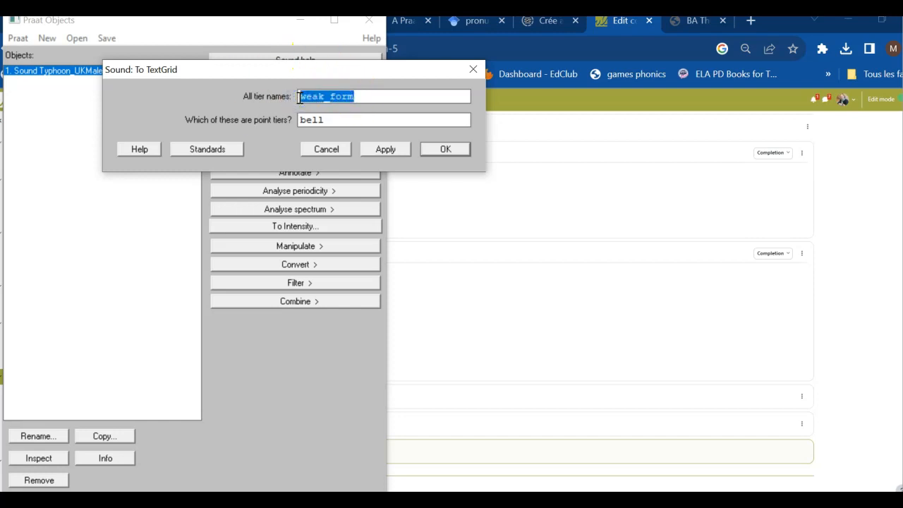
left_click(358, 96)
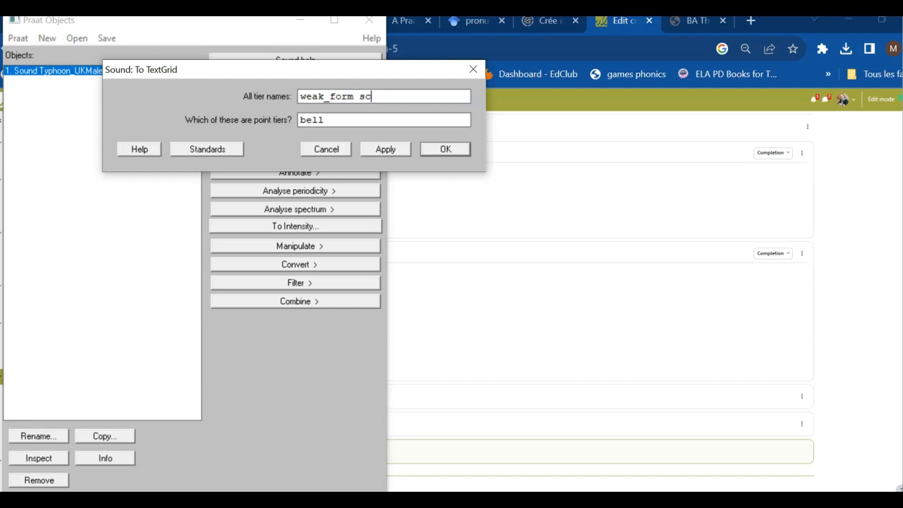
Leave the TextGrid without any point tiers and create it
left_click_drag(383, 117, 314, 118)
key("BackSpace")
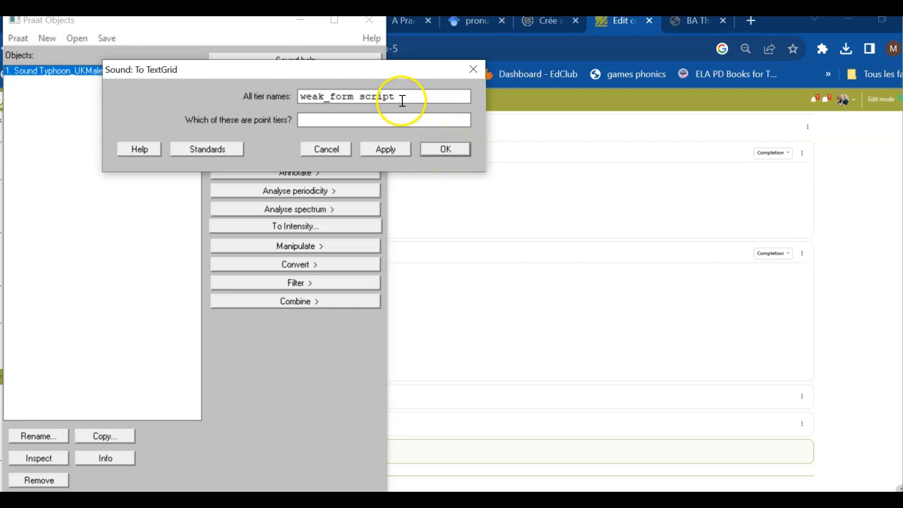
left_click_drag(397, 95, 299, 96)
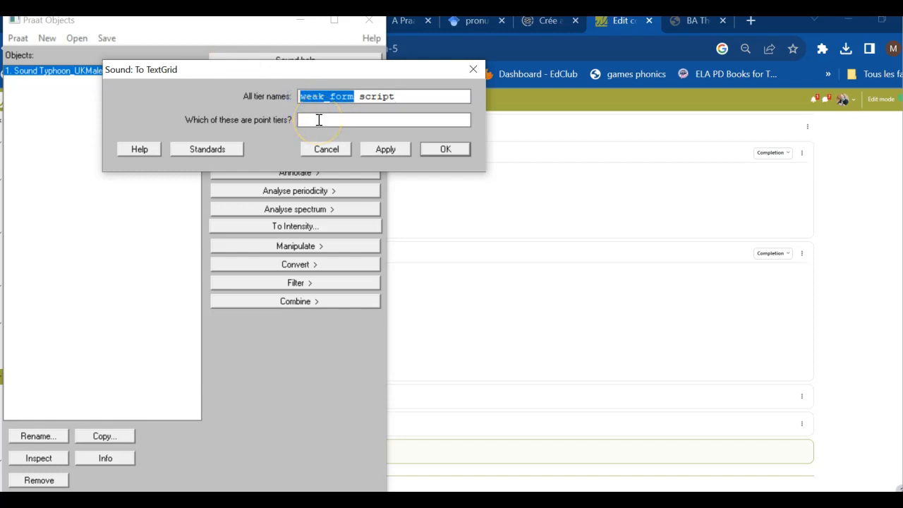
left_click(318, 119)
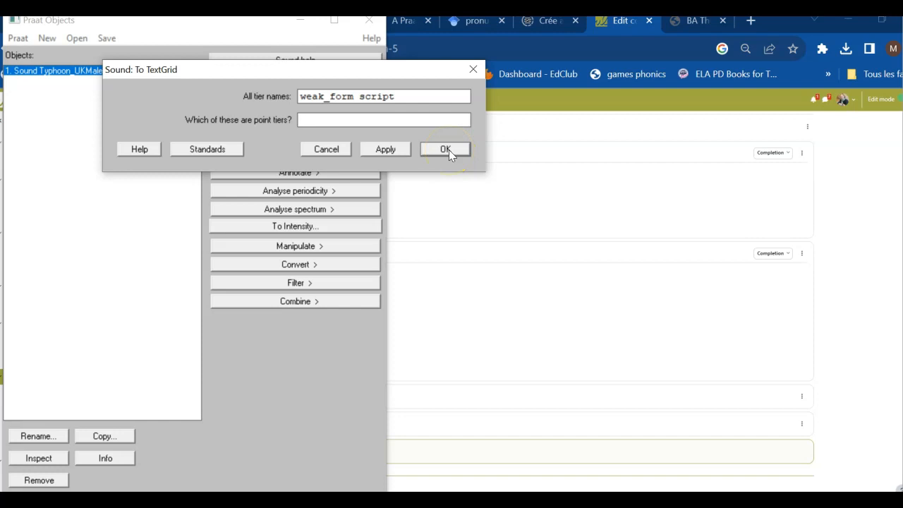
left_click_drag(312, 120, 288, 119)
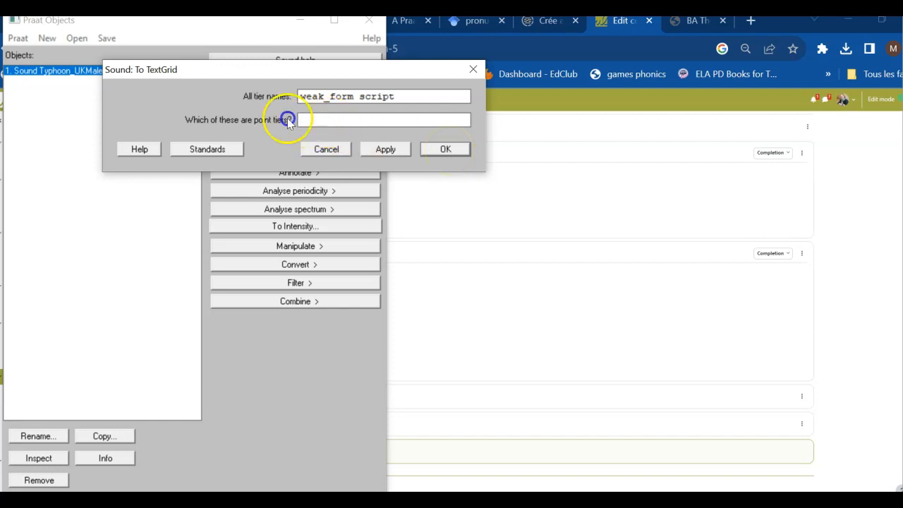
left_click(449, 151)
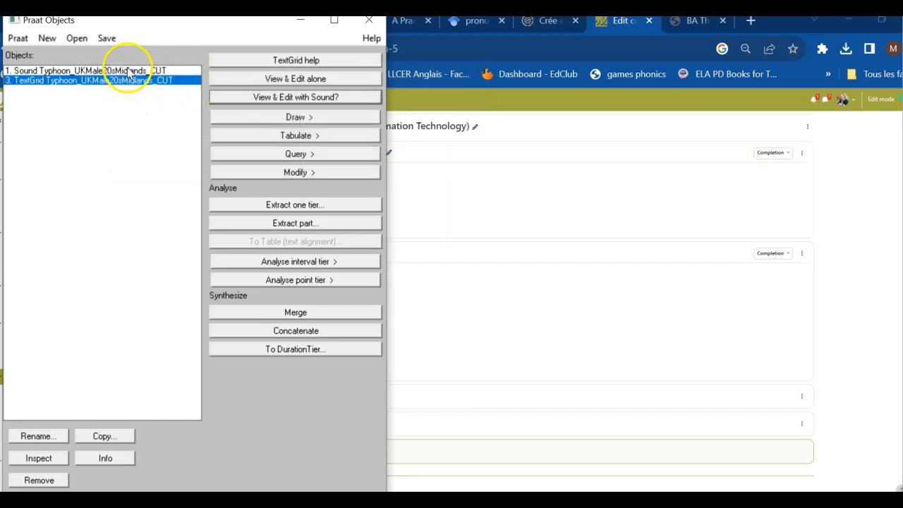
Open the Typhoon sound and its TextGrid together in the editor and arrange the editor window
left_click(128, 70)
left_click(127, 80, "shift")
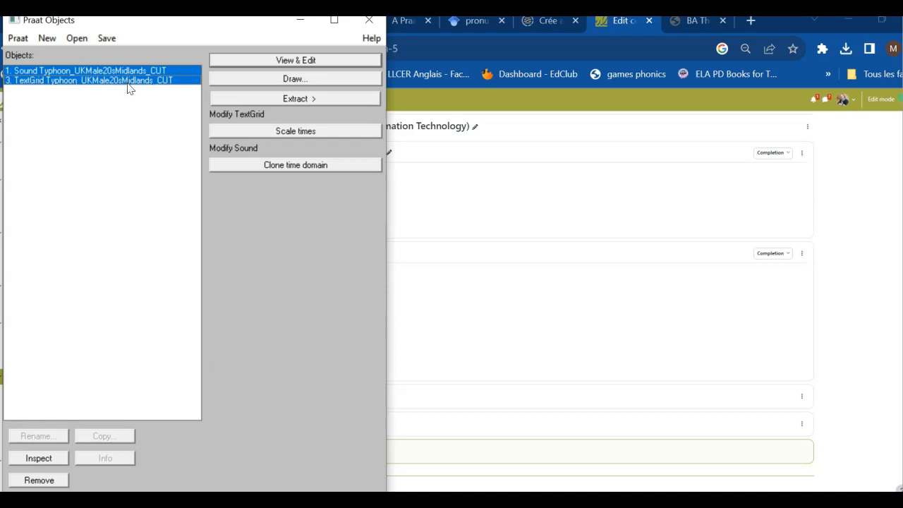
left_click(261, 62)
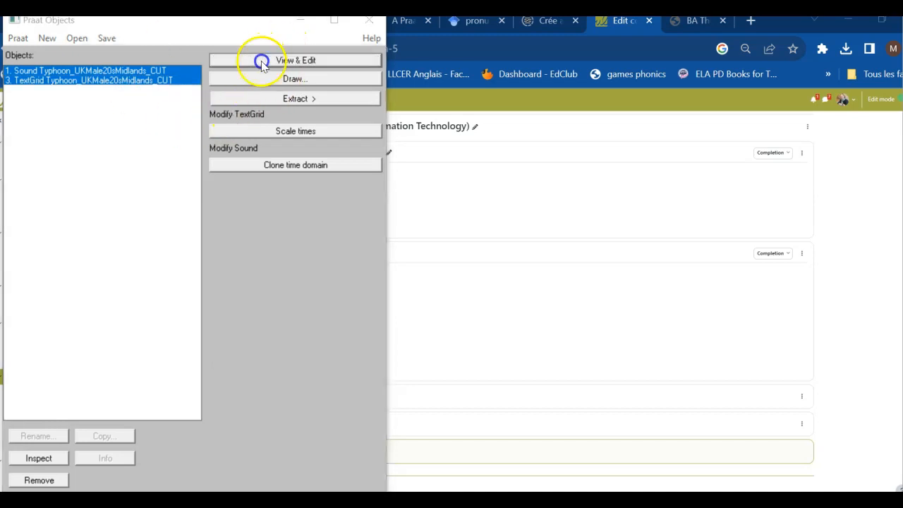
left_click_drag(567, 52, 500, 36)
left_click(807, 36)
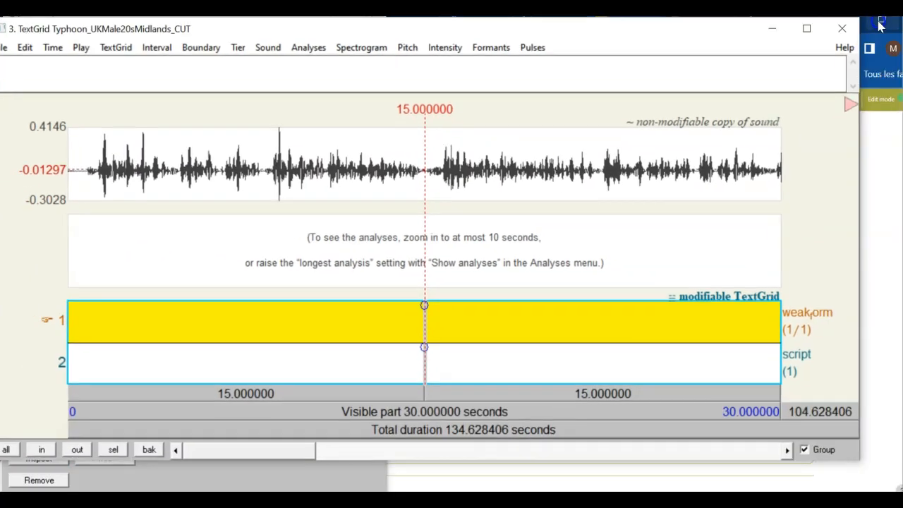
left_click_drag(642, 52, 657, 45)
Enter trial text in the weak_form tier and erase it
type("gkrja(jjgljiai")
key("BackSpace")
key("BackSpace")
key("BackSpace")
key("BackSpace")
key("BackSpace")
key("BackSpace")
key("BackSpace")
key("BackSpace")
key("BackSpace")
key("BackSpace")
key("BackSpace")
key("BackSpace")
key("BackSpace")
key("BackSpace")
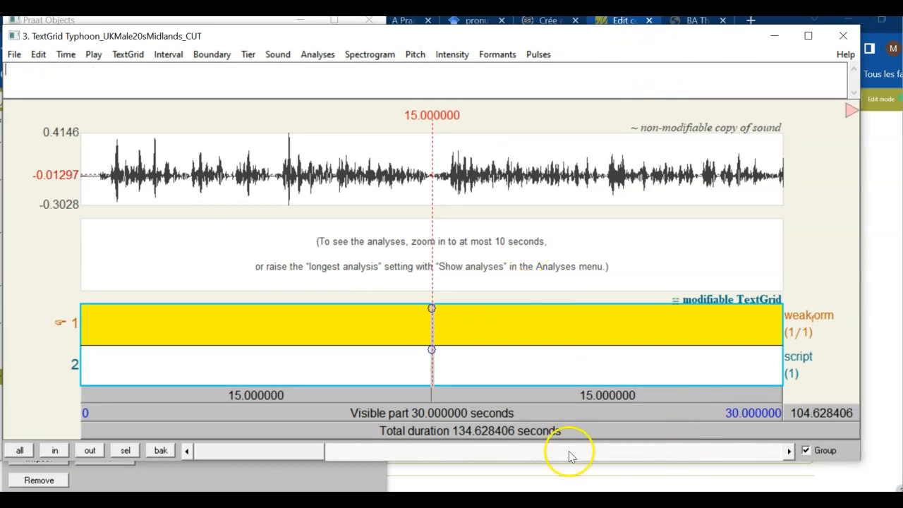
left_click(470, 334)
type("gjrakjgrlajl")
key("BackSpace")
key("BackSpace")
key("BackSpace")
key("BackSpace")
key("BackSpace")
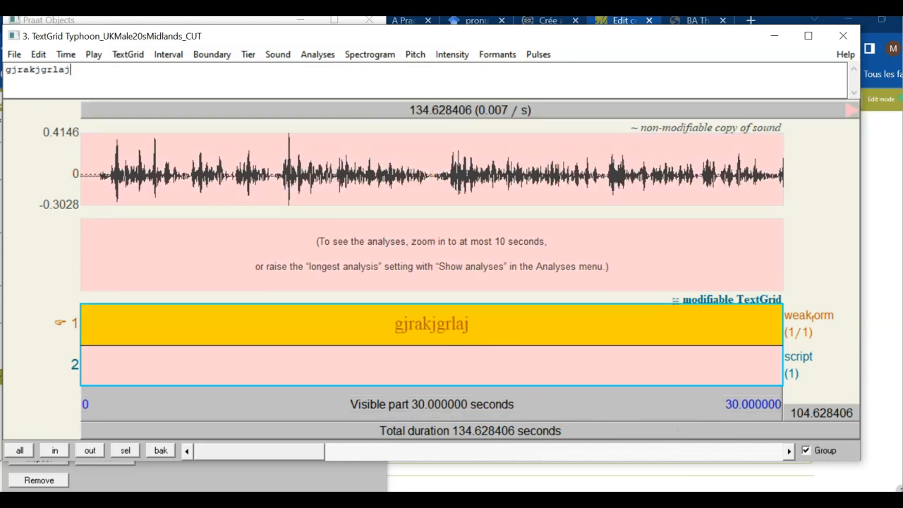
key("BackSpace")
key("BackSpace")
key("BackSpace")
key("BackSpace")
key("BackSpace")
key("BackSpace")
key("BackSpace")
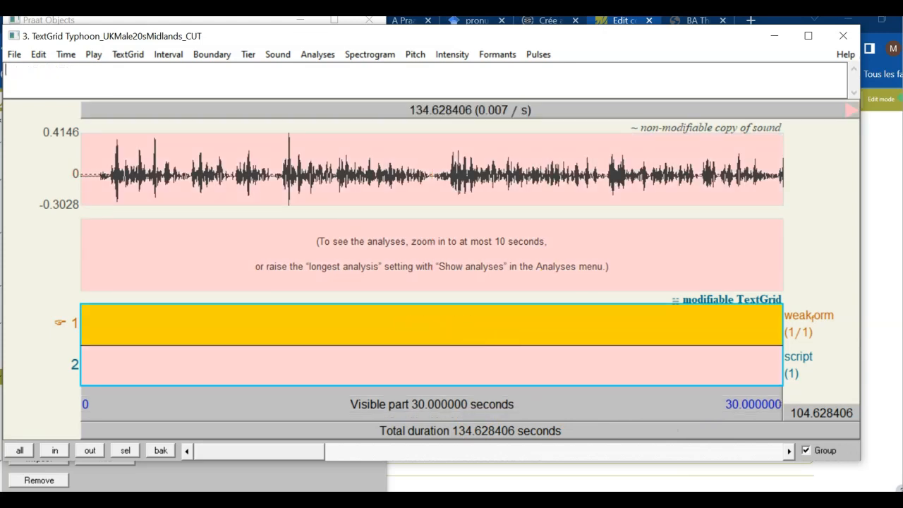
Enter trial text in the script tier and erase it
left_click(446, 370)
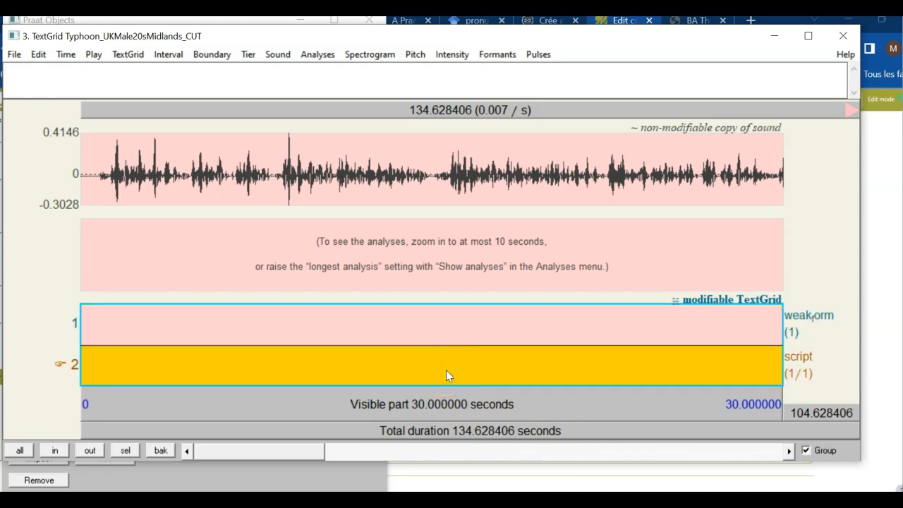
type("jkajkal")
key("BackSpace")
key("BackSpace")
key("BackSpace")
key("BackSpace")
key("BackSpace")
key("BackSpace")
Add script tier boundaries in the speech pauses at about 8.13, 14.98 and 22.28 seconds
left_click(270, 176)
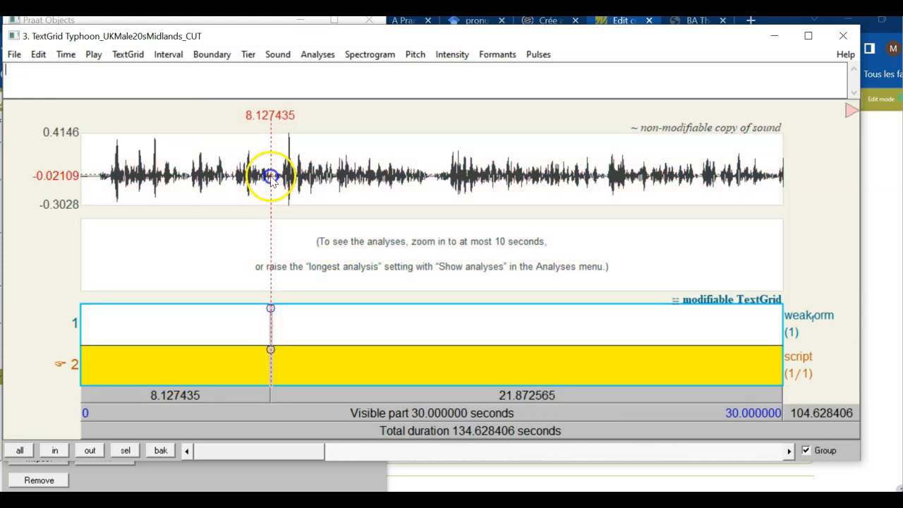
left_click(270, 349)
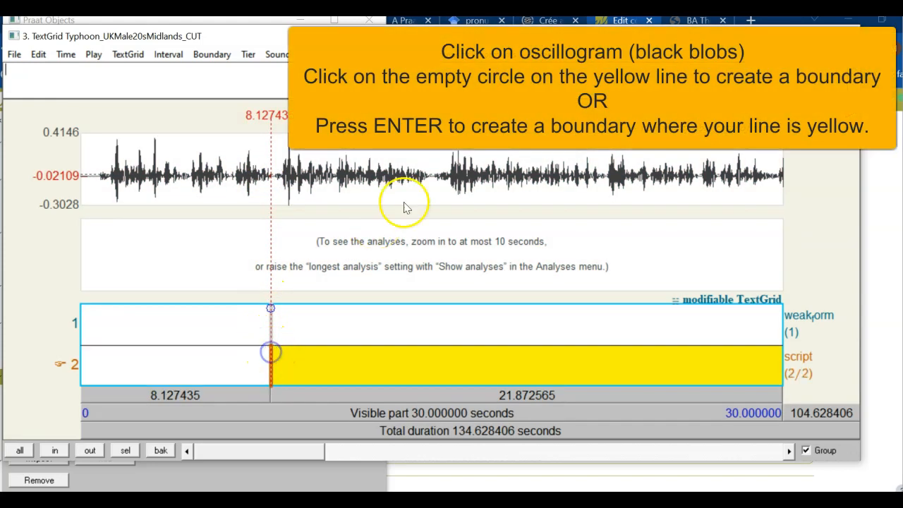
left_click(430, 177)
left_click(431, 349)
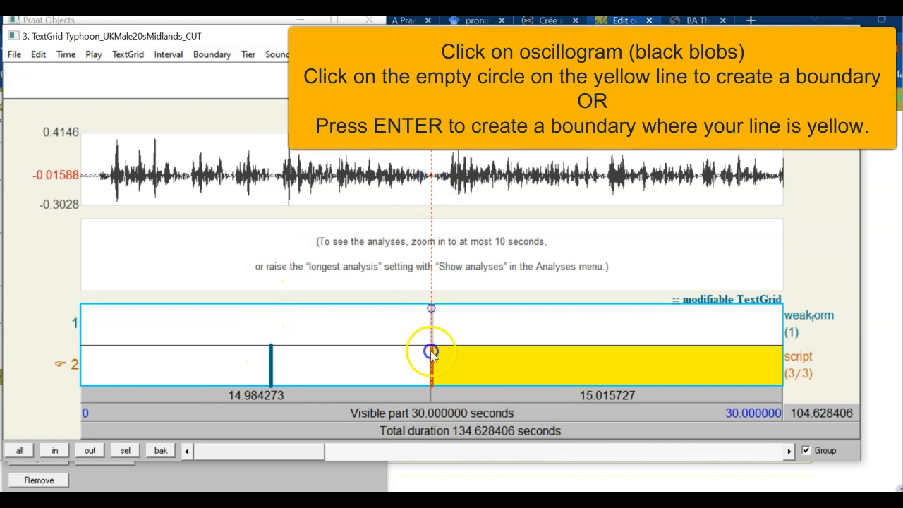
left_click(602, 161)
left_click(601, 349)
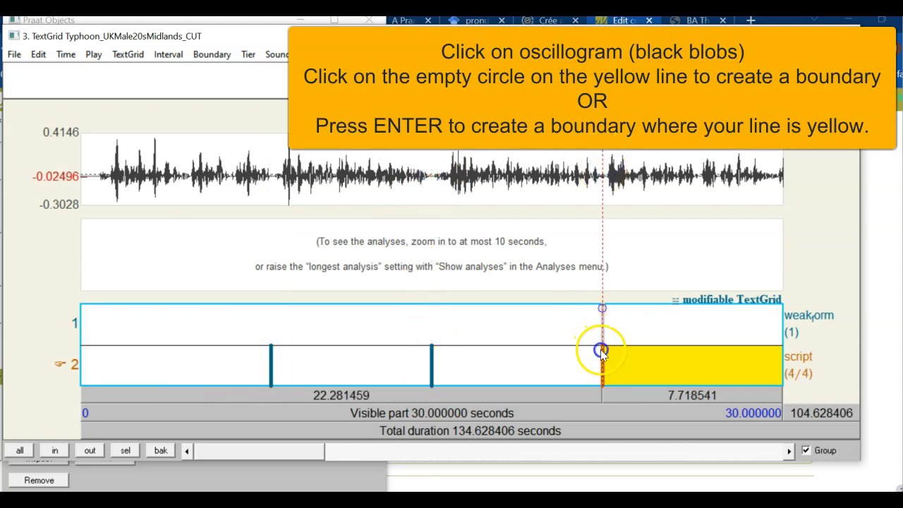
Examine how the first and third script intervals line up with the oscillogram
left_click(129, 375)
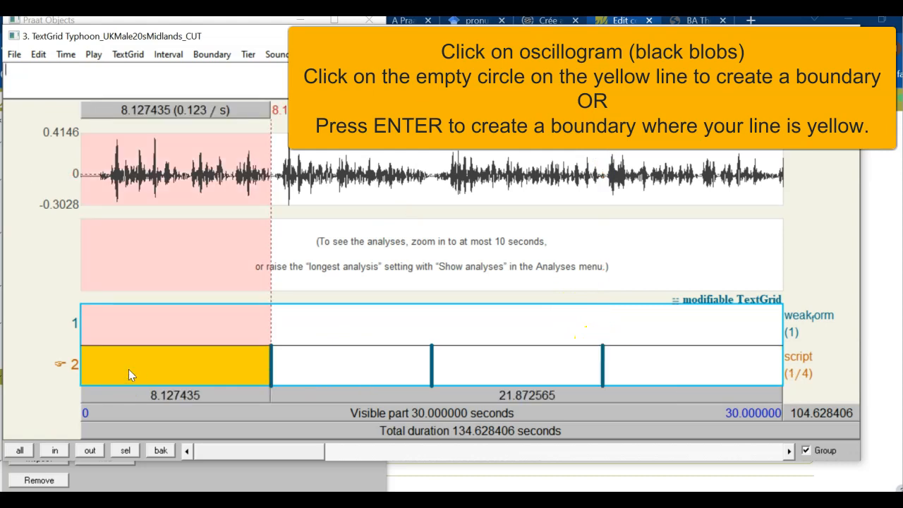
left_click(272, 181)
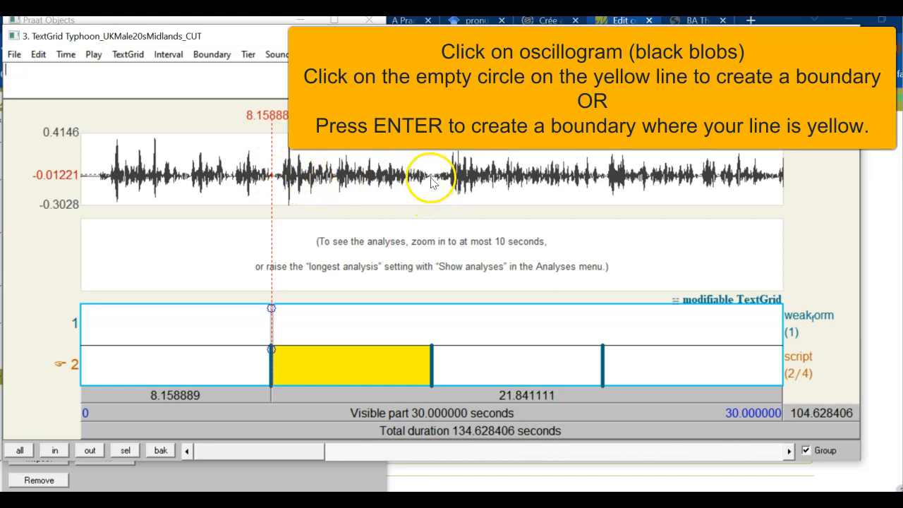
left_click(465, 361)
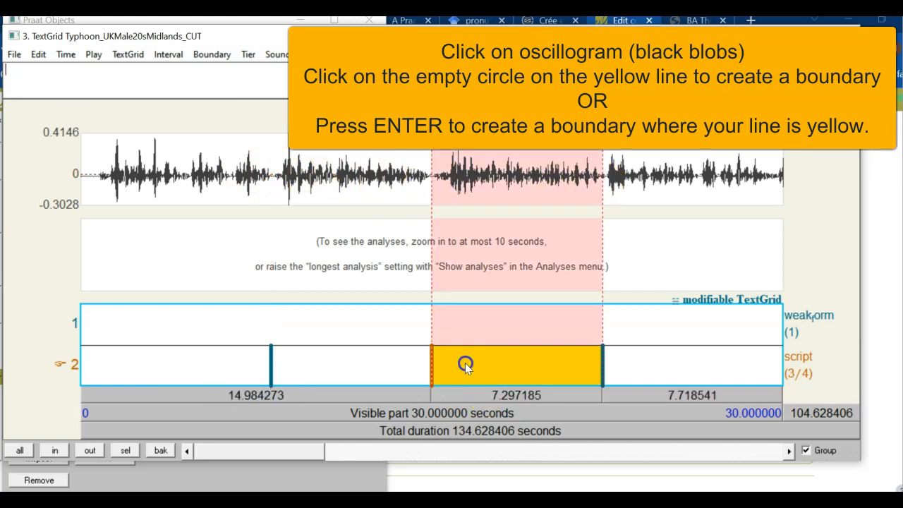
Add script tier boundaries in the pauses at about 32.56, 40.95 and 47.46 seconds
left_click_drag(299, 449, 337, 450)
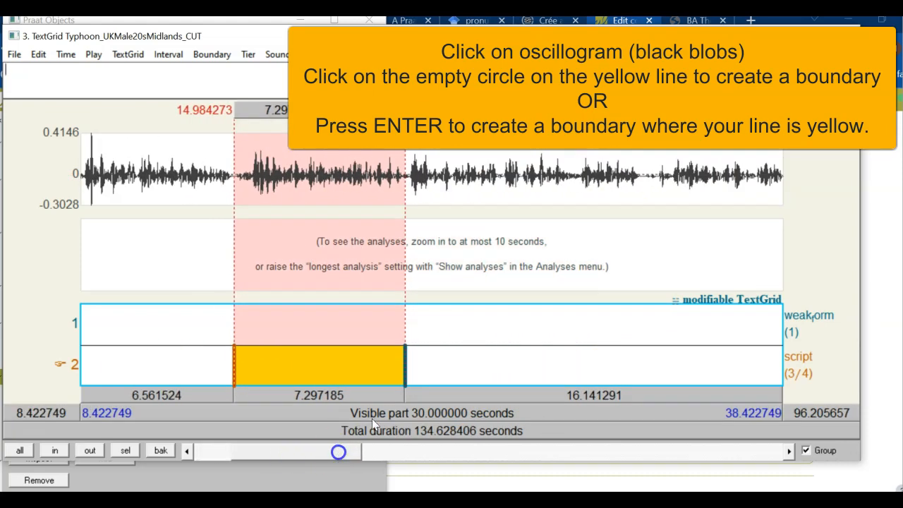
left_click(645, 176)
key("Return")
left_click_drag(250, 466, 330, 460)
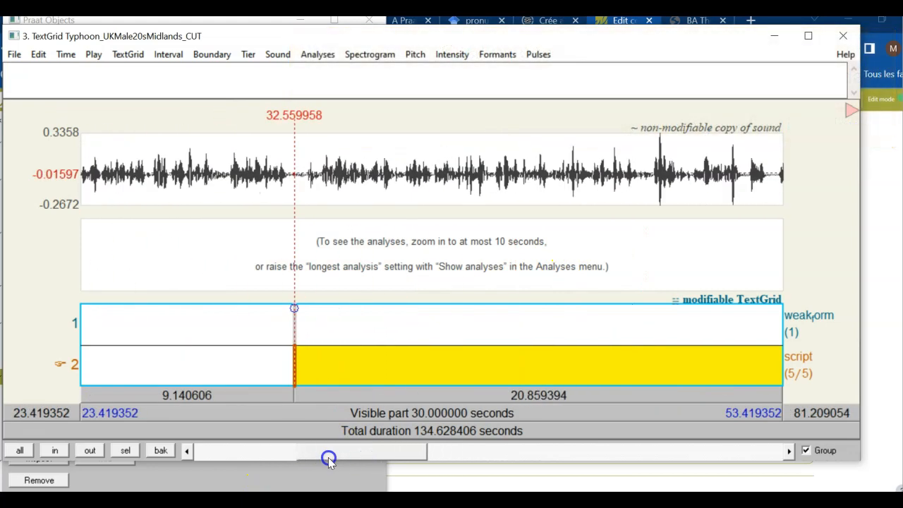
left_click(491, 173)
key("Return")
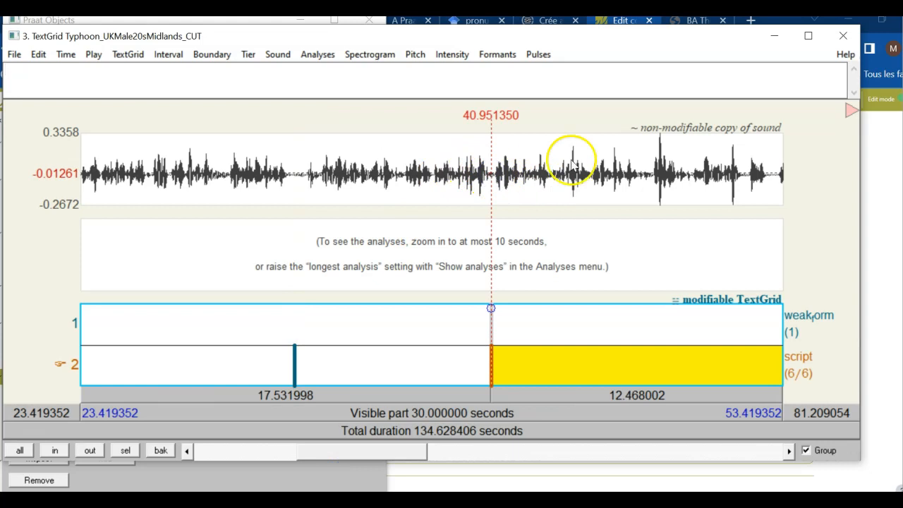
left_click(643, 173)
key("Return")
Add script tier boundaries in the pauses at about 58.02 and 52.92 seconds
left_click_drag(358, 455, 429, 464)
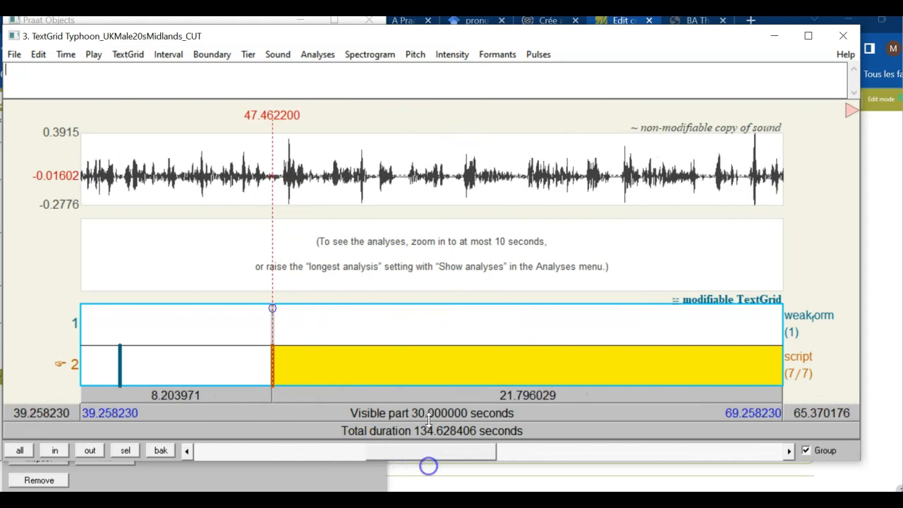
left_click(519, 174)
key("Return")
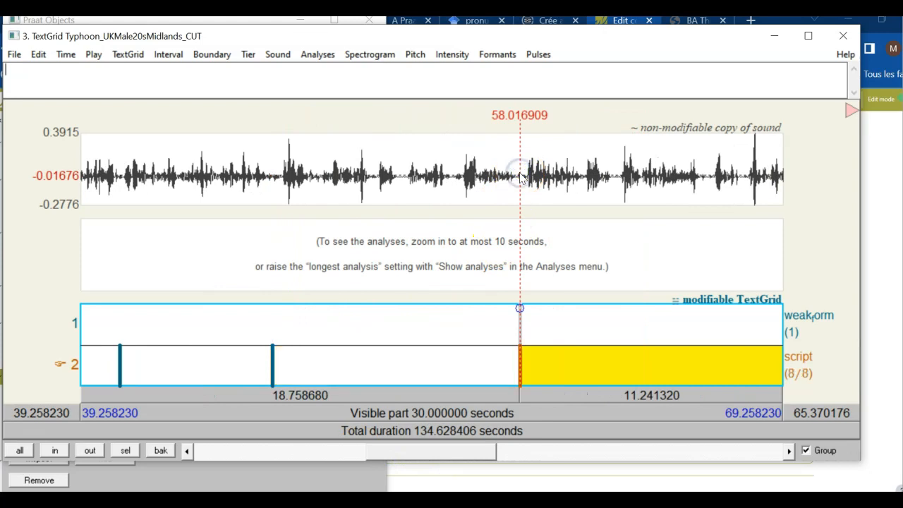
left_click(397, 182)
key("Return")
Add script tier boundaries at about 67.53 seconds and in the pause shortly before 82 seconds
left_click_drag(437, 457, 495, 455)
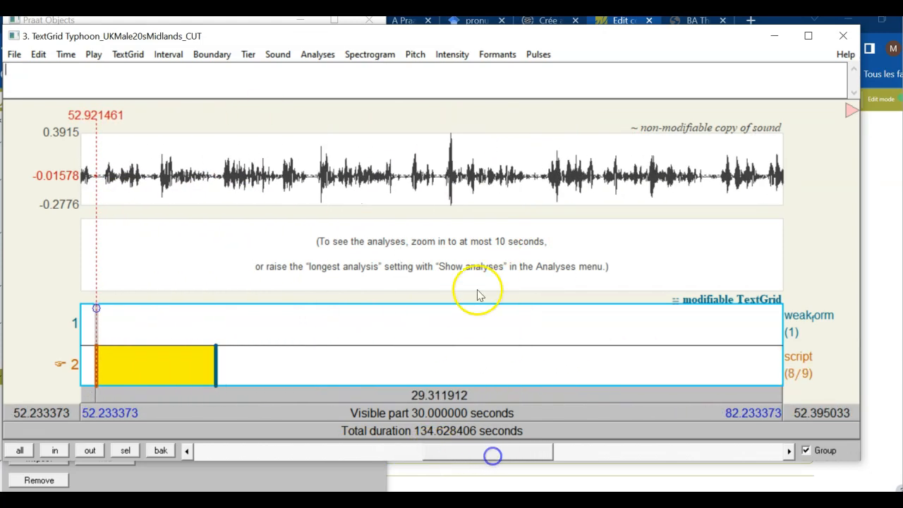
left_click(439, 179)
key("Return")
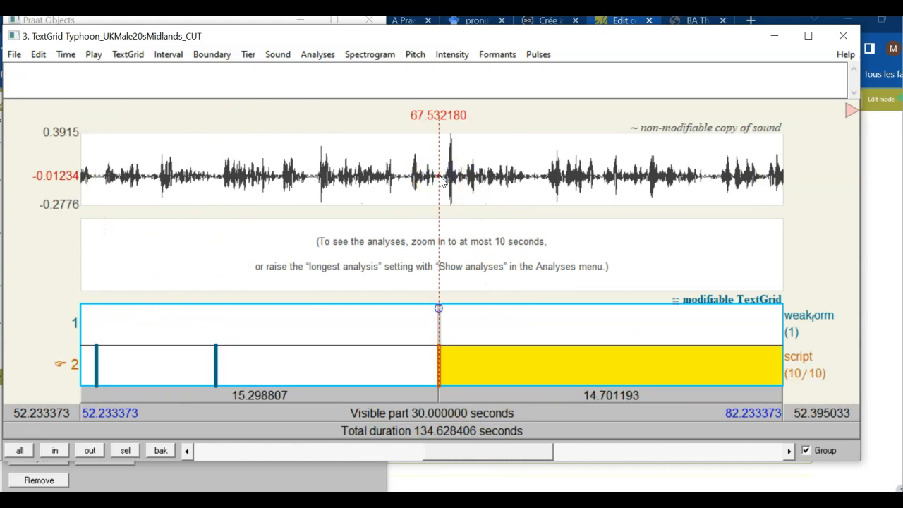
left_click(713, 180)
key("Return")
Return to the start of the recording and select the first interval on the script tier
left_click_drag(433, 457, 185, 449)
left_click(157, 366)
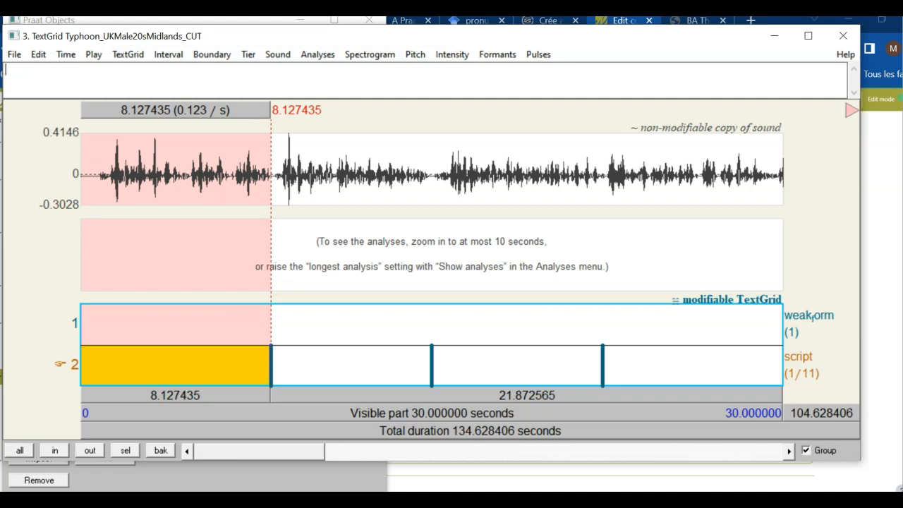
Switch to the browser and search Google for "project gutenberg typhoon chapter 2", replacing the page in the thesis PDF tab
left_click(381, 458)
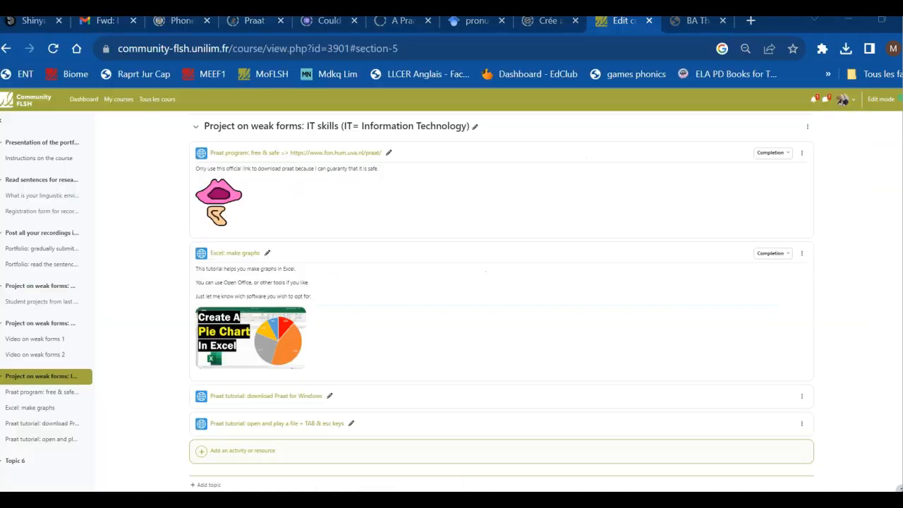
left_click(695, 21)
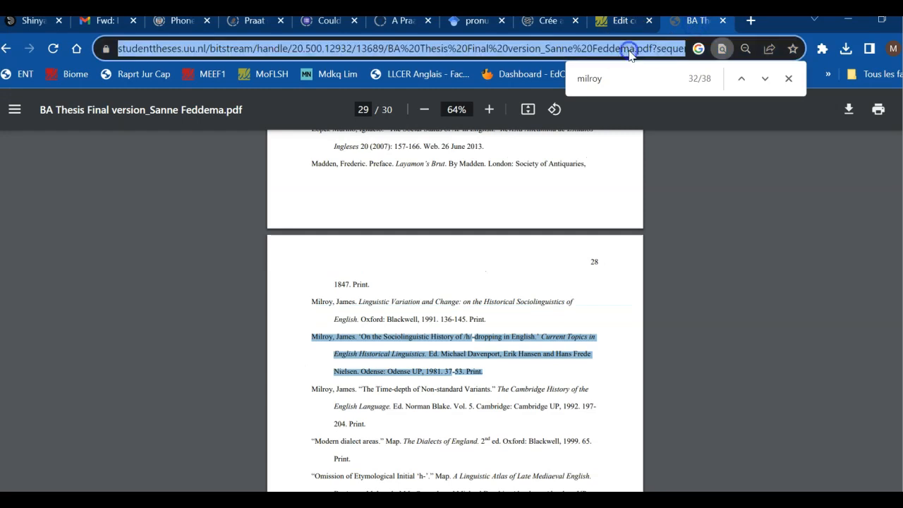
left_click(625, 47)
type("i")
key("BackSpace")
key("BackSpace")
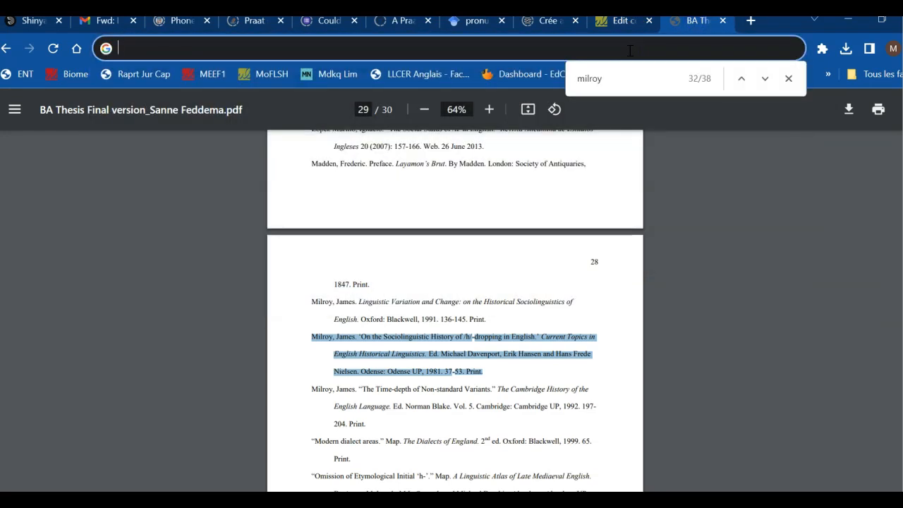
type("projec")
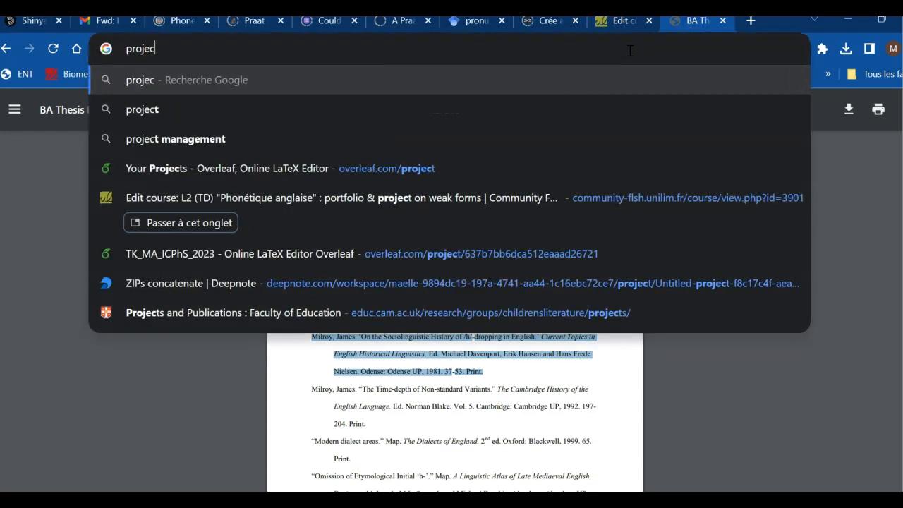
type("t gut")
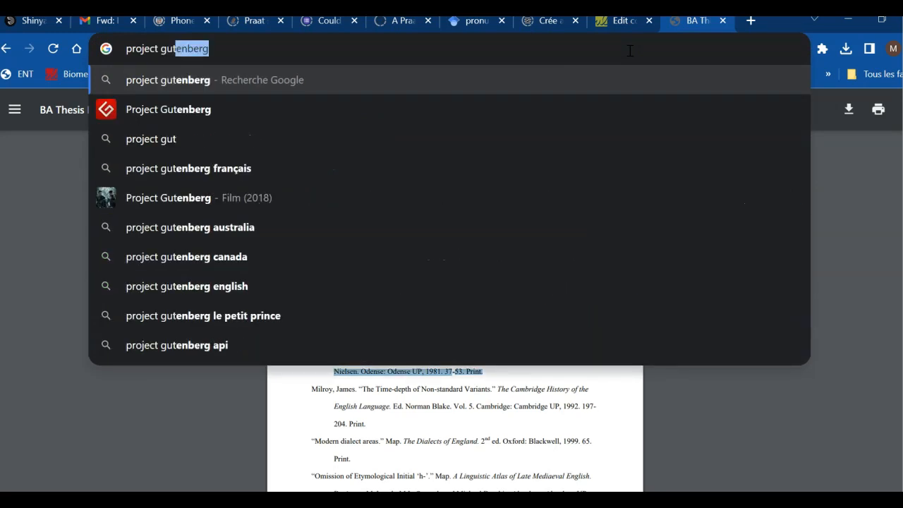
key("Right")
type("ty")
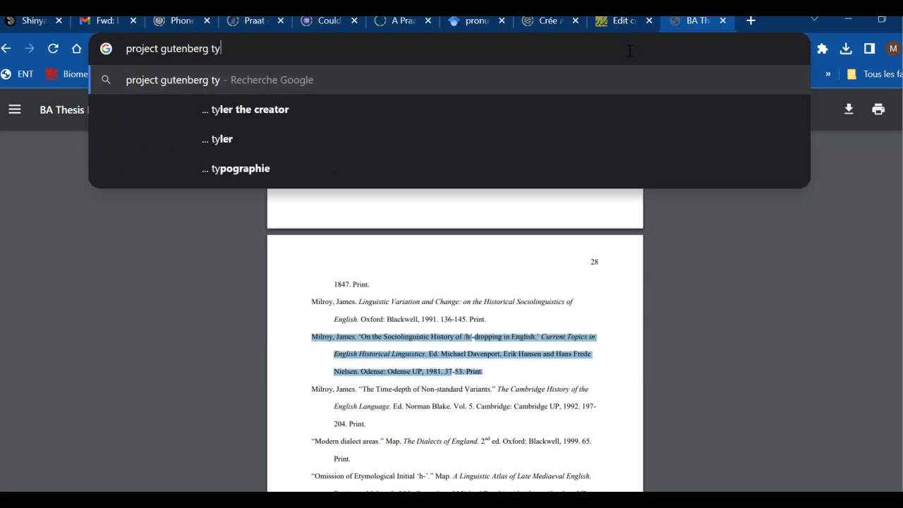
type("phoon cha")
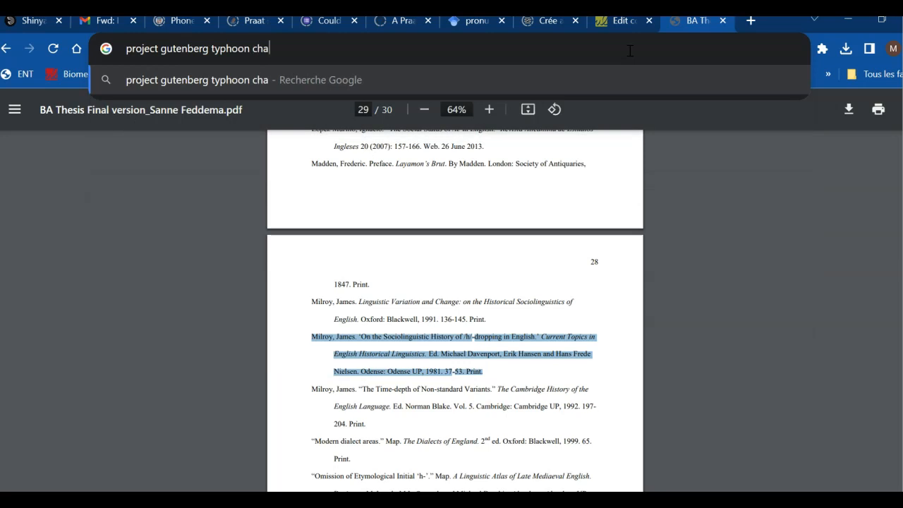
type("pter 2")
key("Return")
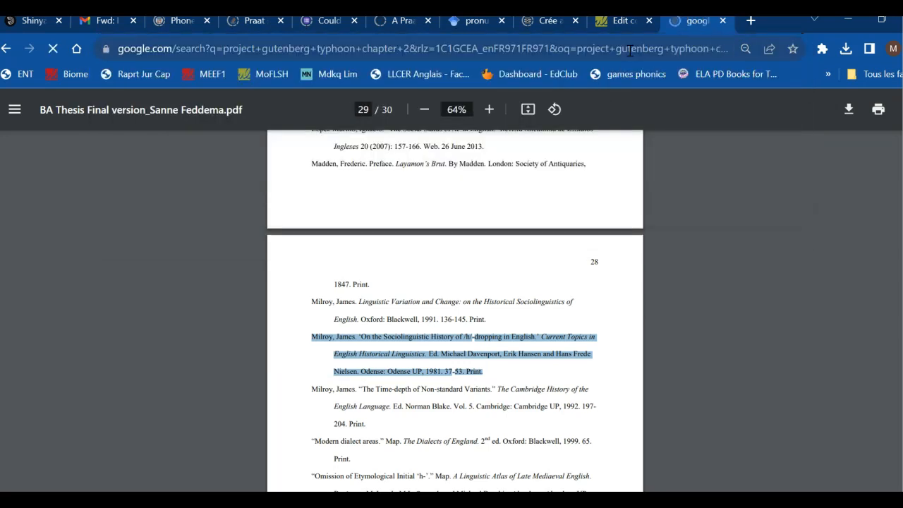
Open Project Gutenberg's online text of Typhoon by Joseph Conrad and go to chapter II
left_click(223, 254)
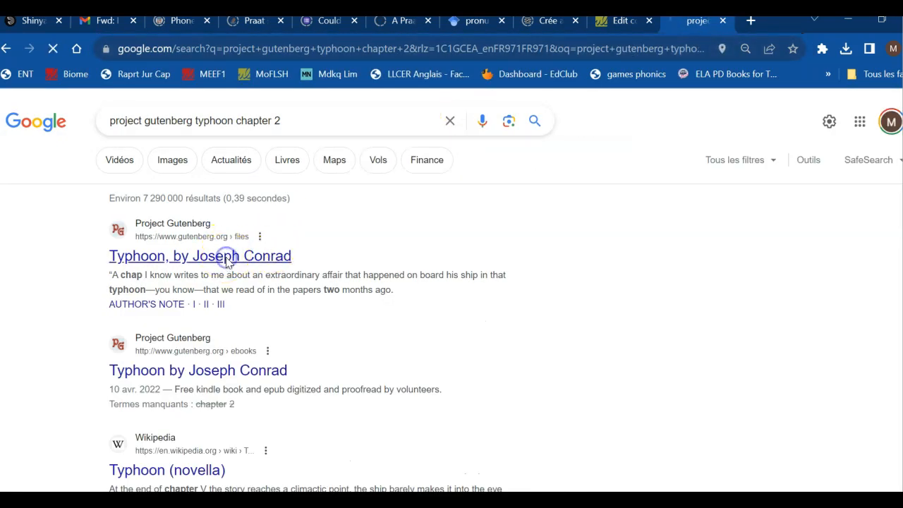
scroll(296, 389, "down", 7)
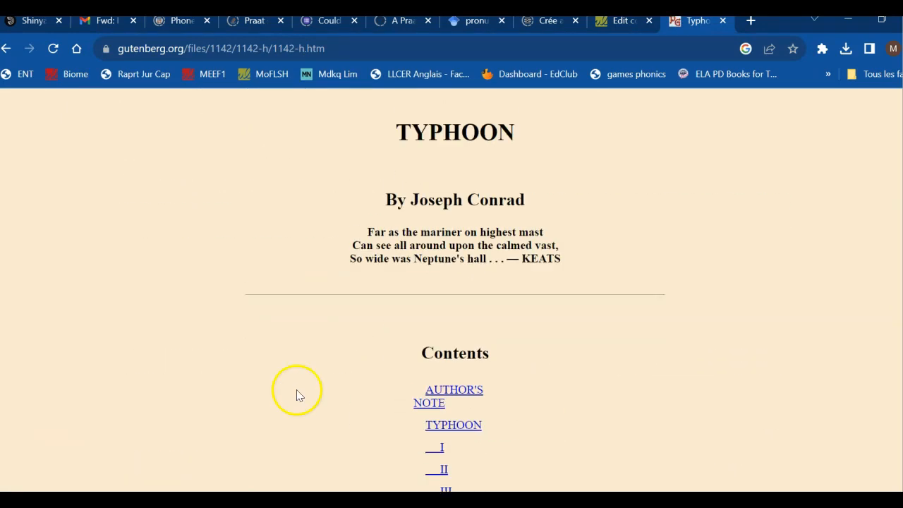
left_click(443, 377)
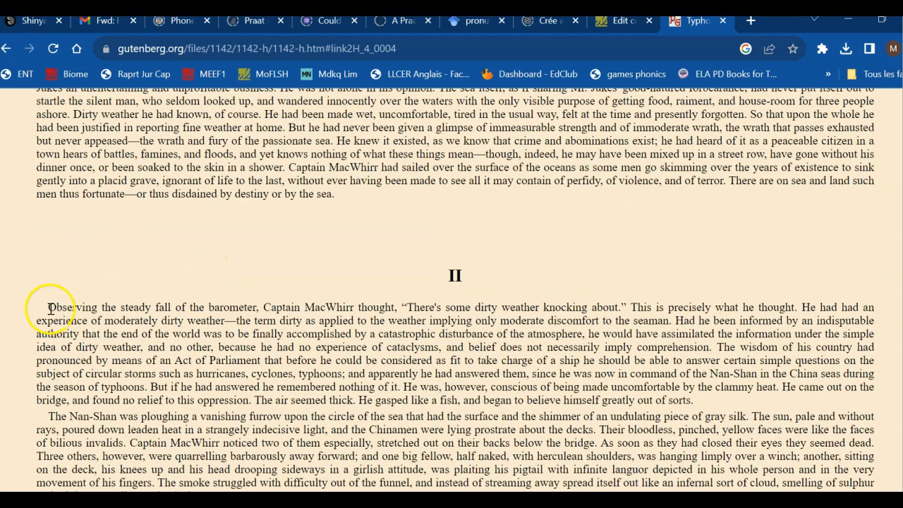
Copy "Observing the steady fall of the barometer, Captain MacWhirr thought," from chapter II and paste it into the first script interval in Praat
left_click_drag(48, 306, 703, 397)
left_click(274, 334)
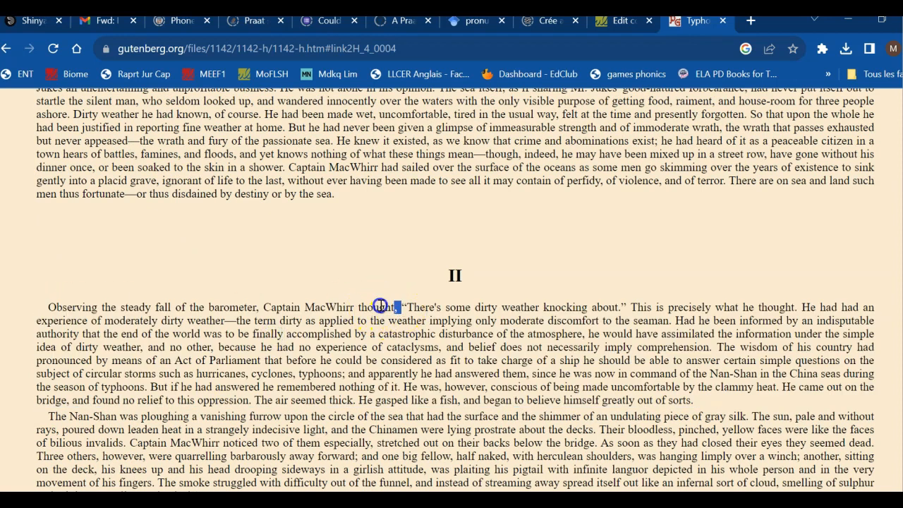
left_click_drag(402, 308, 43, 296)
key("ctrl+c")
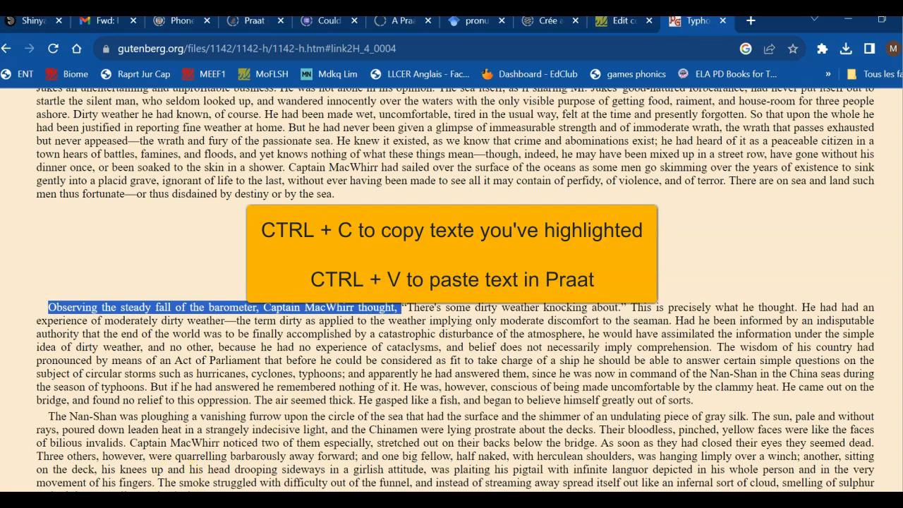
left_click(378, 499)
left_click(169, 364)
key("ctrl+v")
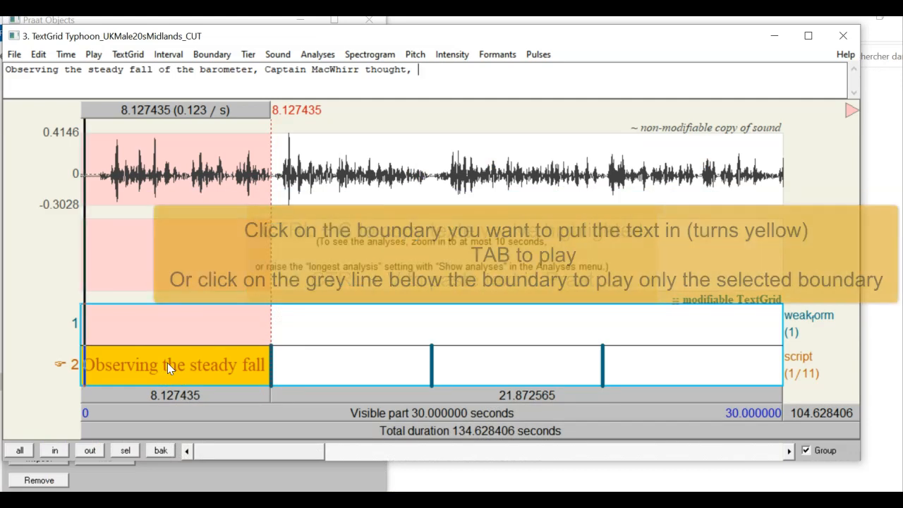
Play the first script interval and raise the system volume to hear where its speech ends
key("Tab")
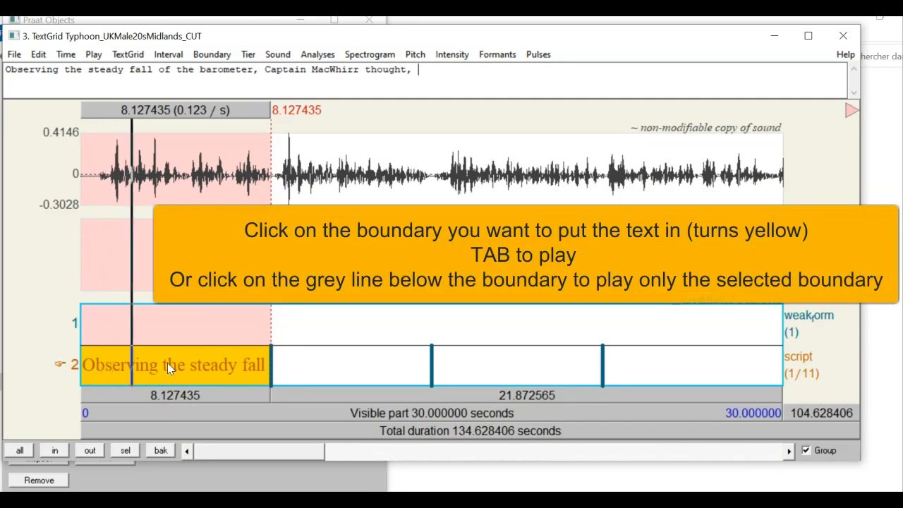
key("XF86AudioRaiseVolume")
key("XF86AudioRaiseVolume")
key("XF86AudioRaiseVolume")
key("XF86AudioRaiseVolume")
key("XF86AudioRaiseVolume")
key("XF86AudioRaiseVolume")
key("XF86AudioRaiseVolume")
key("XF86AudioRaiseVolume")
key("XF86AudioRaiseVolume")
key("XF86AudioRaiseVolume")
key("XF86AudioRaiseVolume")
key("XF86AudioRaiseVolume")
key("XF86AudioRaiseVolume")
key("XF86AudioRaiseVolume")
key("XF86AudioRaiseVolume")
key("XF86AudioRaiseVolume")
key("XF86AudioRaiseVolume")
key("XF86AudioRaiseVolume")
key("XF86AudioRaiseVolume")
key("XF86AudioRaiseVolume")
key("XF86AudioRaiseVolume")
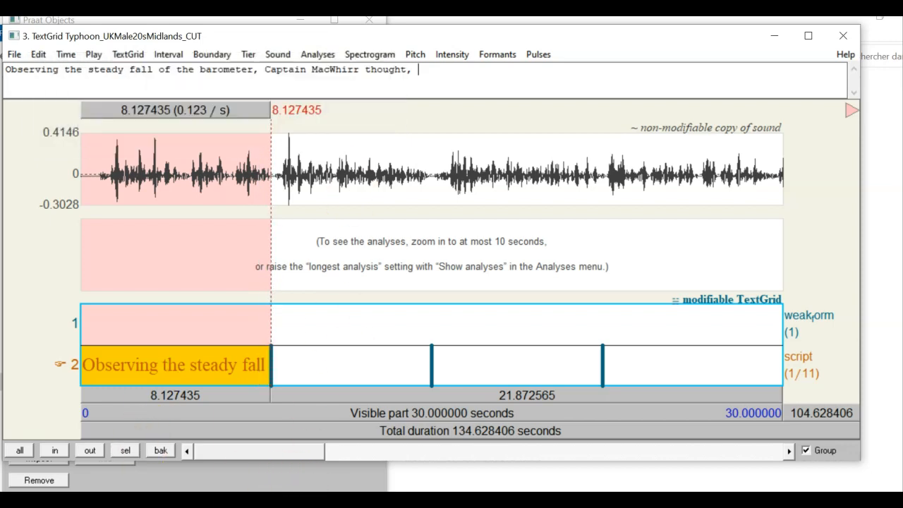
Copy "“There's some dirty weather knocking about.” This is precisely what he thought." from the browser and append it to the first script interval's text in Praat
key("alt+Tab")
left_click_drag(401, 308, 797, 307)
key("ctrl+c")
key("alt+Tab")
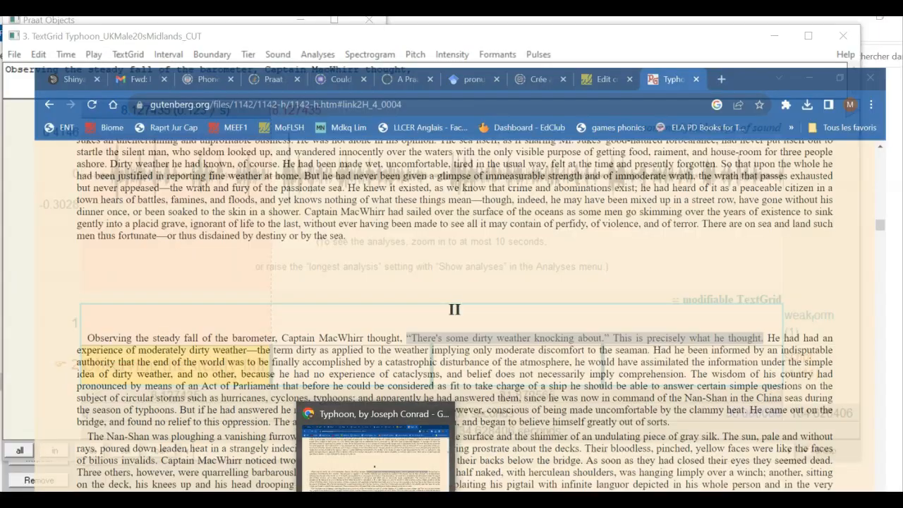
left_click(312, 366)
left_click(257, 365)
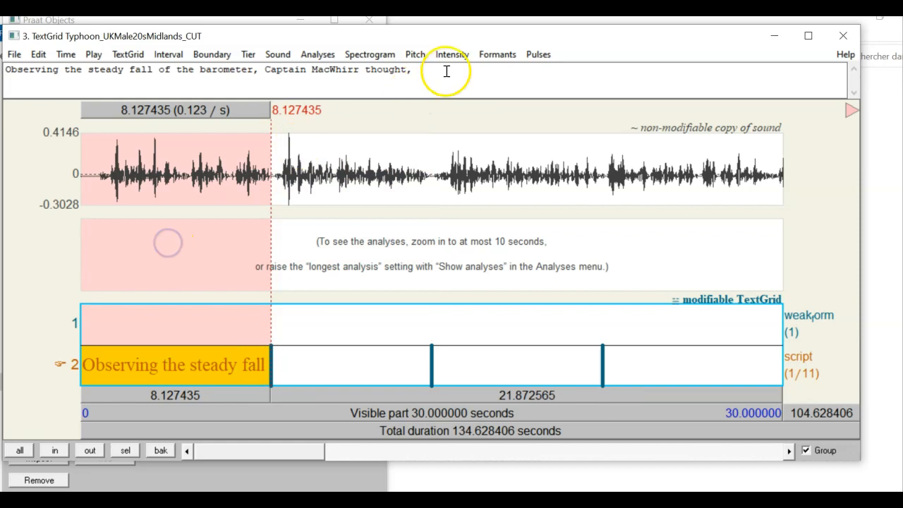
key("ctrl+v")
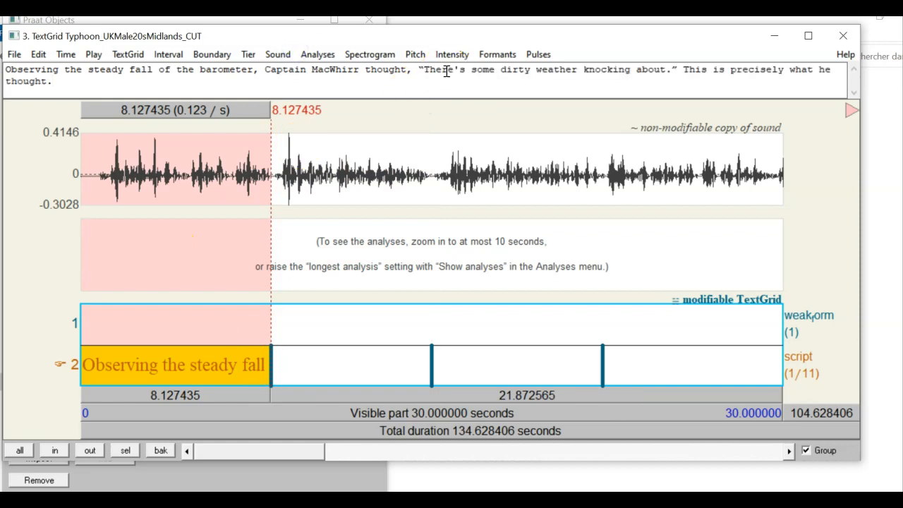
Try editing the first script interval's text by deleting and retyping "he" in the word "the"
left_click(182, 81)
right_click(182, 83)
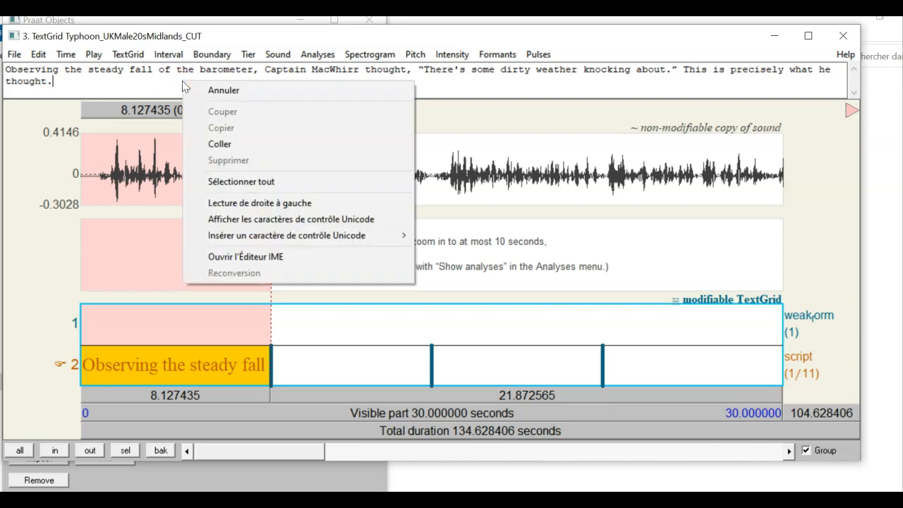
right_click(133, 84)
left_click(134, 84)
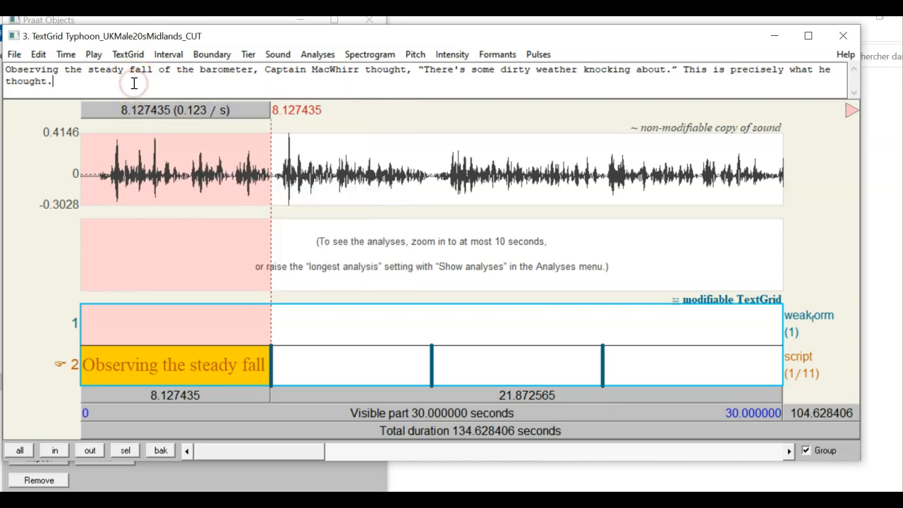
mouse_move(31, 67)
left_mouse_down()
mouse_move(34, 52)
mouse_move(37, 77)
mouse_move(20, 74)
mouse_move(32, 71)
left_mouse_up()
left_click(79, 70)
key("BackSpace")
key("BackSpace")
type("he")
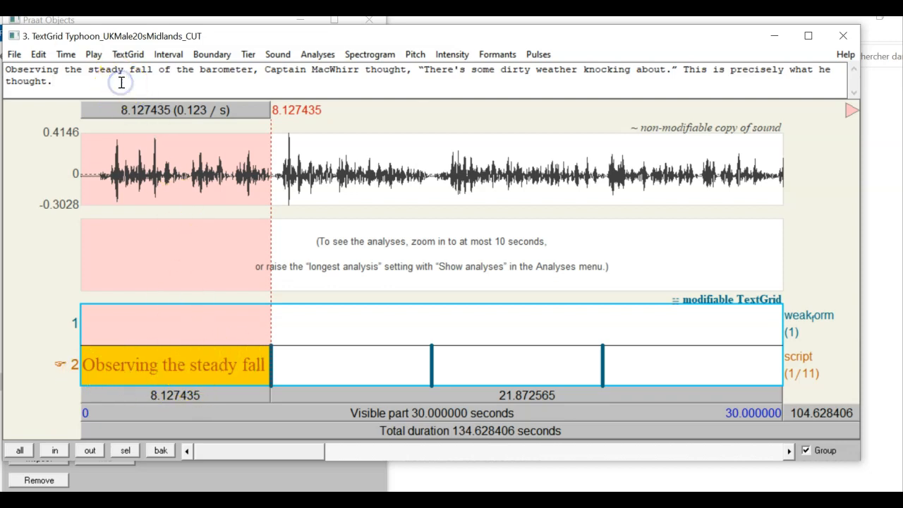
left_click(153, 69)
left_click(74, 77)
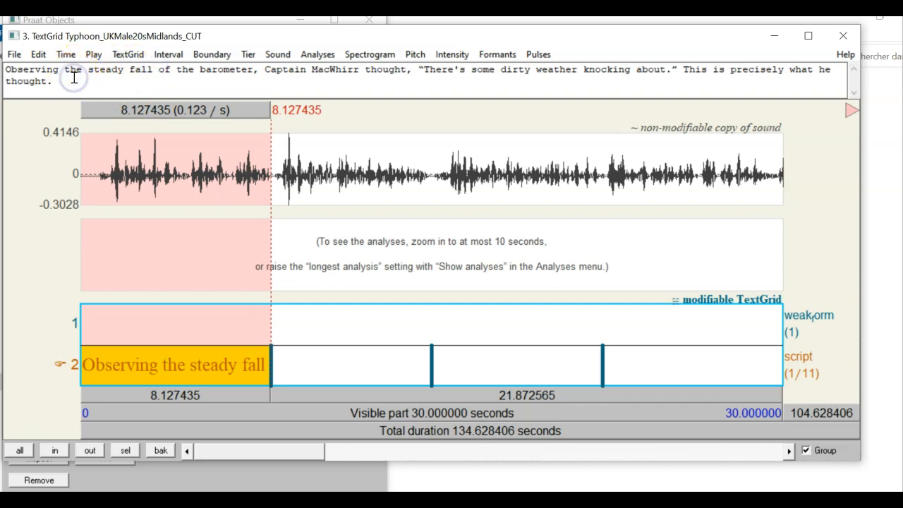
right_click(74, 78)
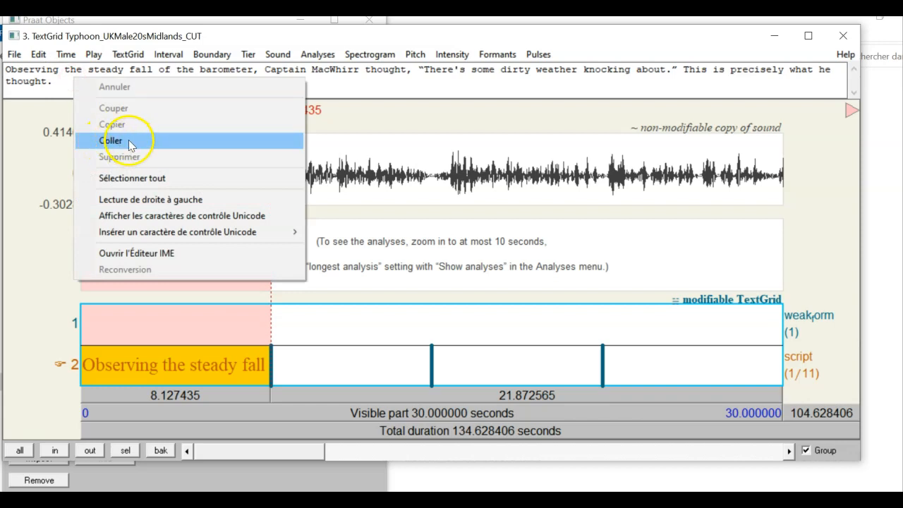
Play the second script interval and fill it with the chapter sentence beginning "He had had an experience of moderately dirty weather", copied from the browser
left_click(315, 364)
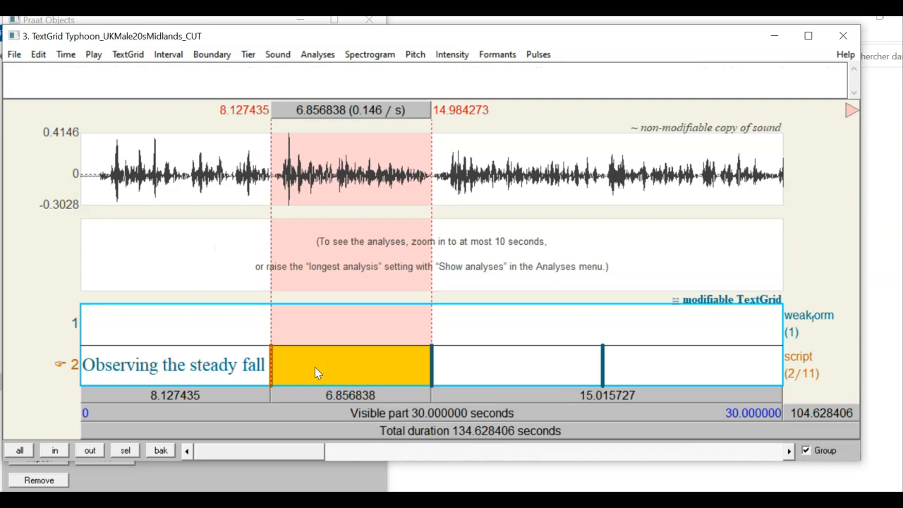
key("Tab")
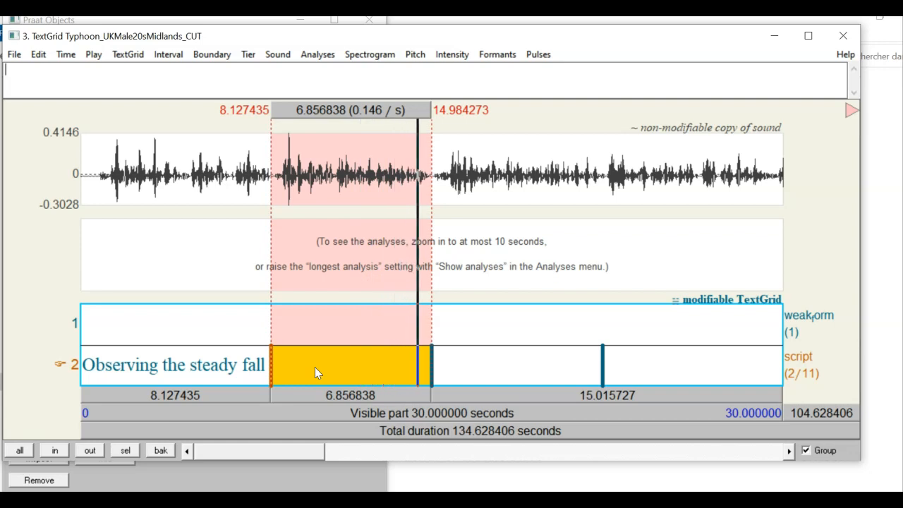
key("alt+Tab")
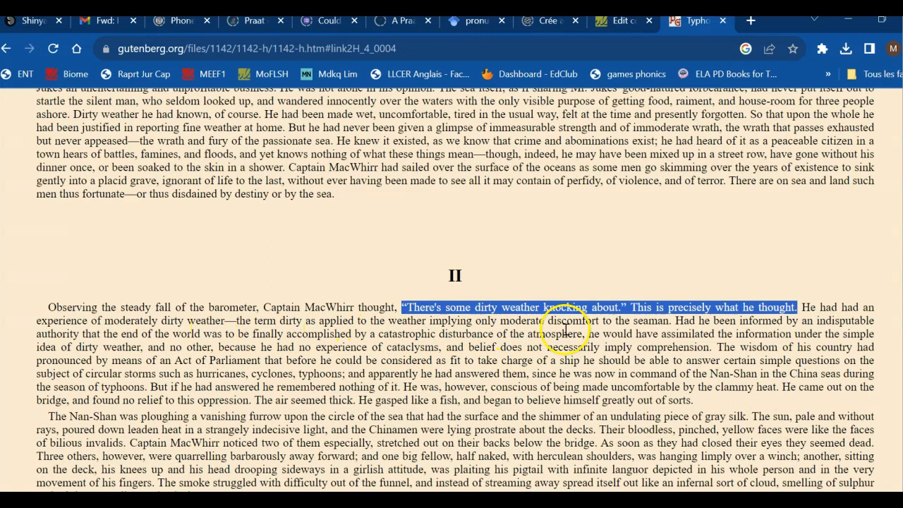
left_click_drag(806, 309, 669, 320)
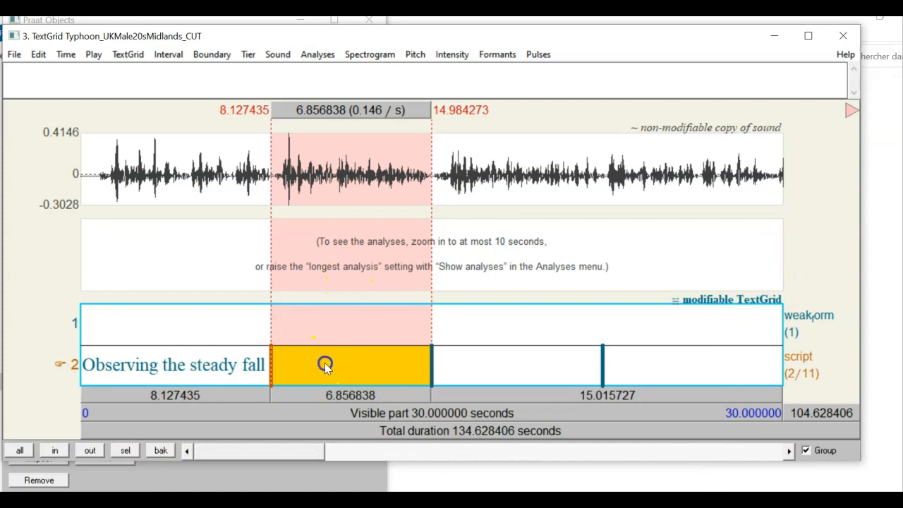
type("He had had an experience of moderately dirty weather—the term dirty as applied to the weather implying only moderate discomfort to the seaman")
left_click(443, 367)
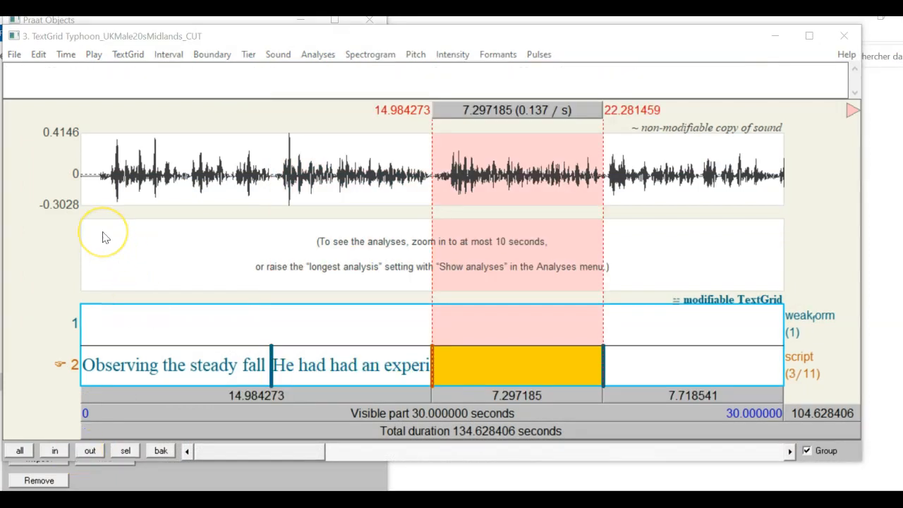
left_click(14, 54)
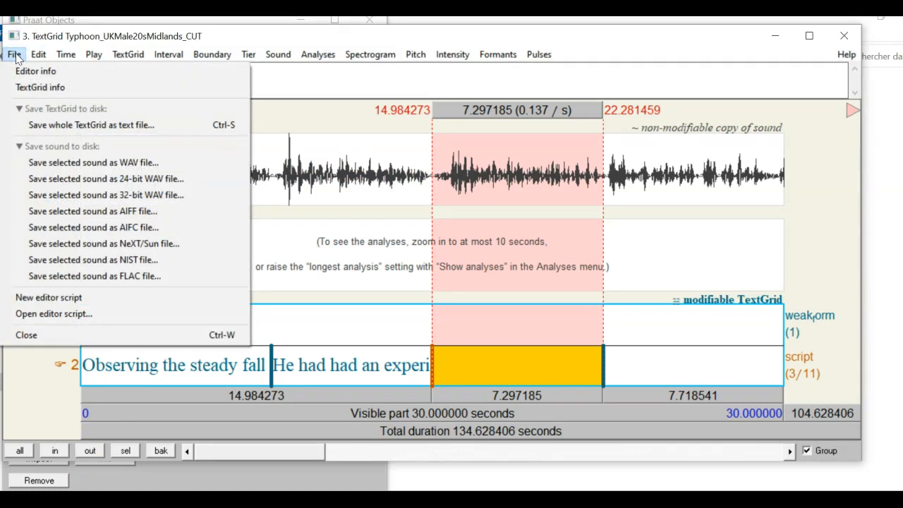
left_click(174, 124)
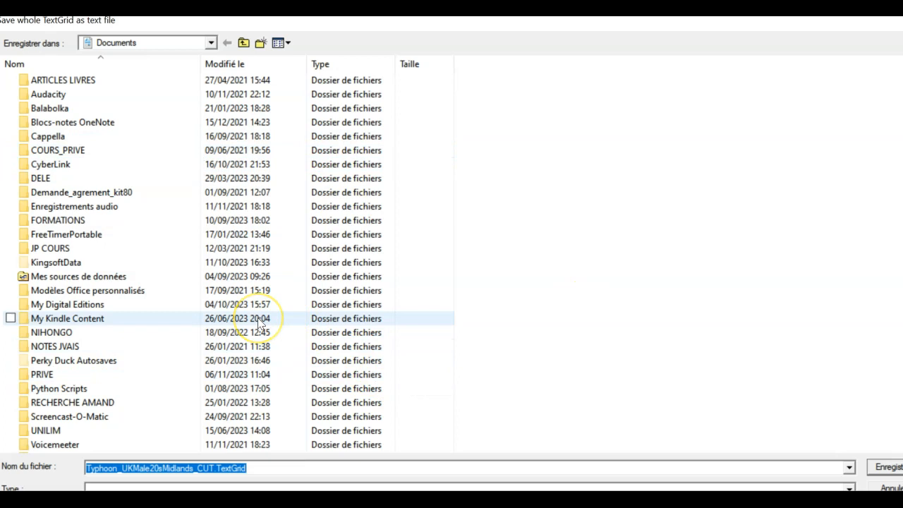
key("Escape")
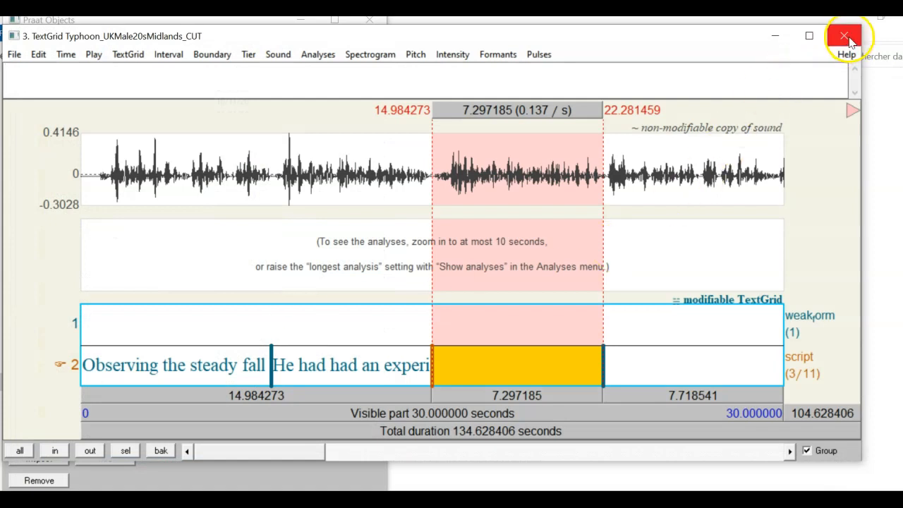
Save the whole TextGrid as the text file Typhoon_UKMale20sMidlands_CUT.TextGrid in the folder that holds the recording's WAV file
key("ctrl+s")
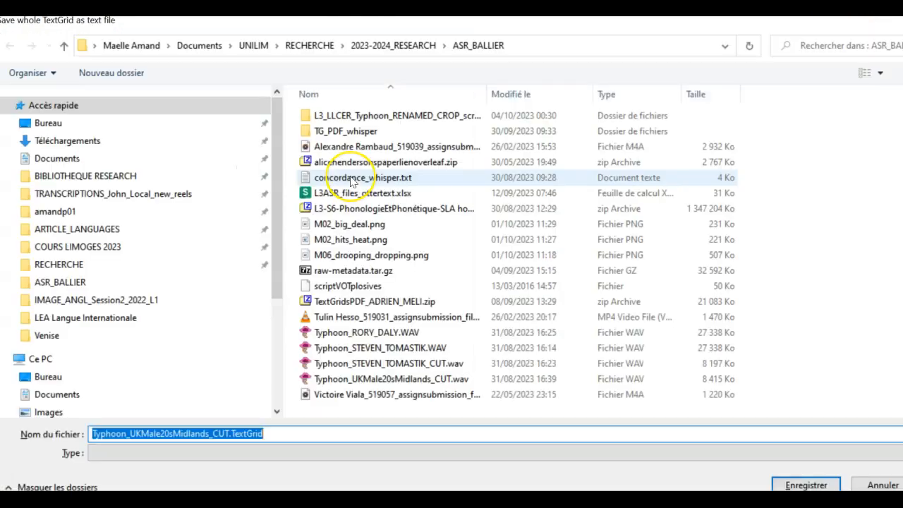
key("Return")
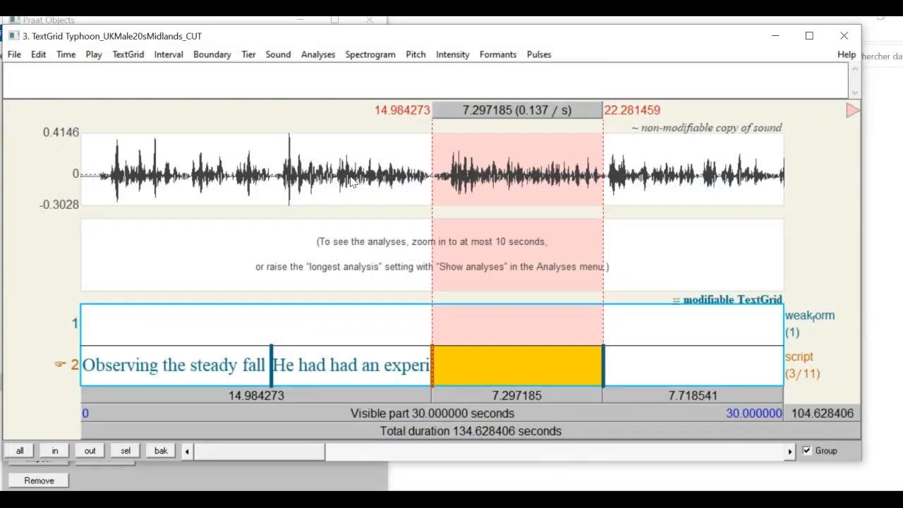
Save the whole TextGrid as a text file again, replacing the existing Typhoon_UKMale20sMidlands_CUT.TextGrid
key("ctrl+s")
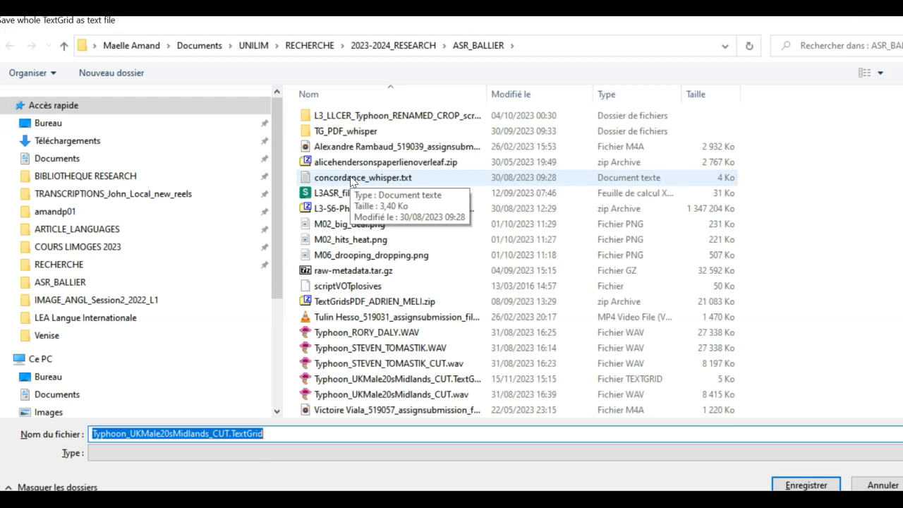
key("Return")
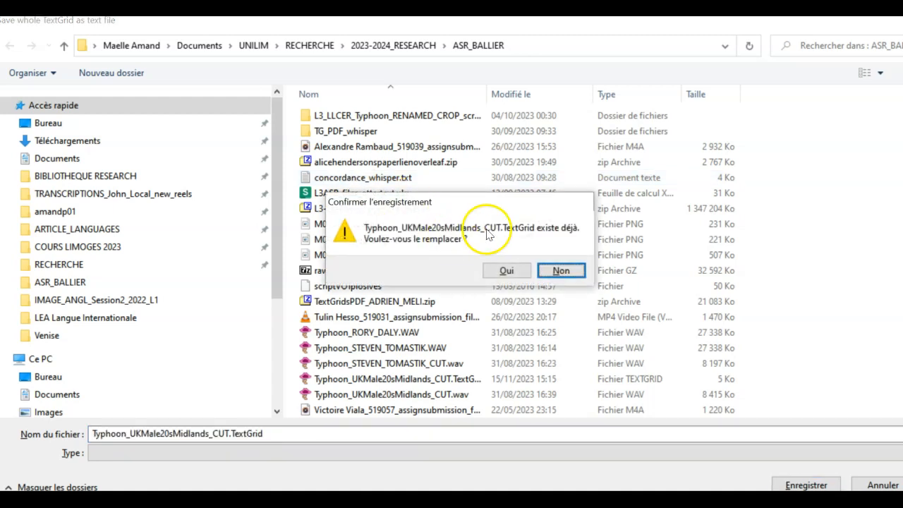
left_click(508, 271)
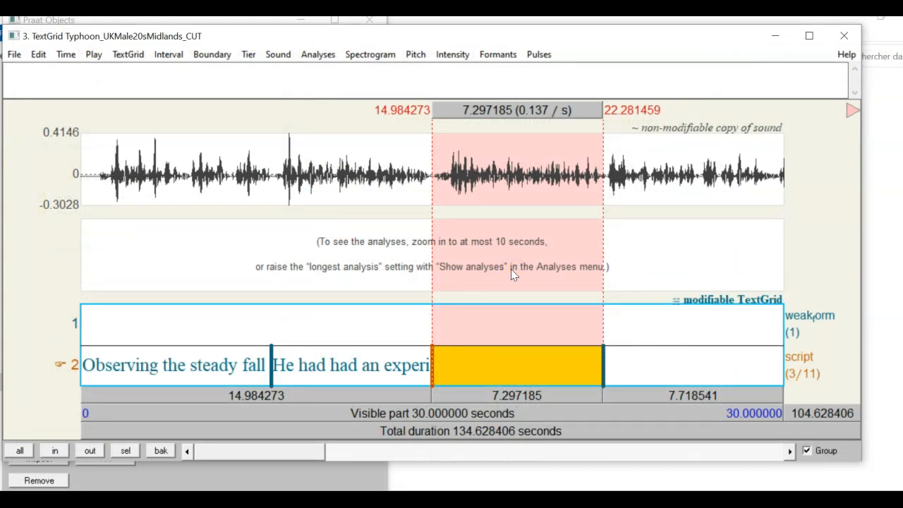
Remove the Sound and TextGrid from the object list and reload Typhoon_UKMale20sMidlands_CUT.TextGrid and Typhoon_UKMale20sMidlands_CUT.wav together from the ASR_BALLIER folder
left_click(843, 35)
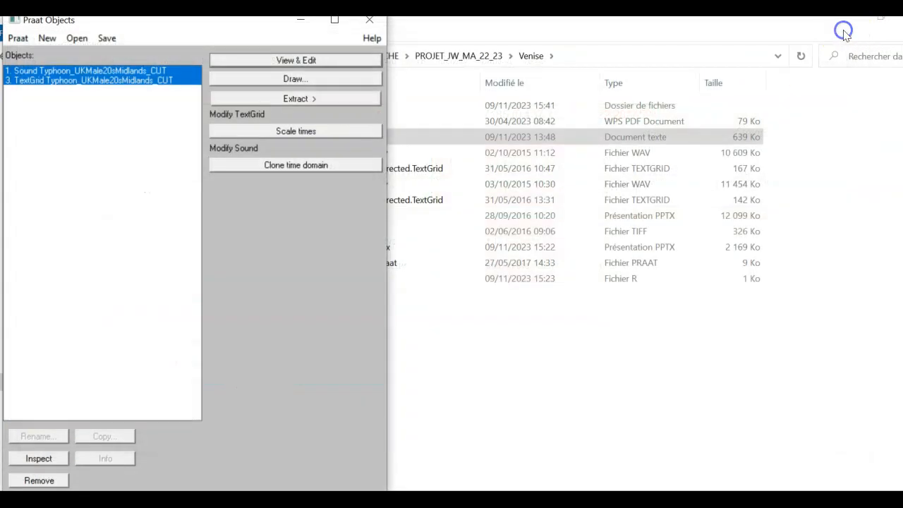
left_click(40, 480)
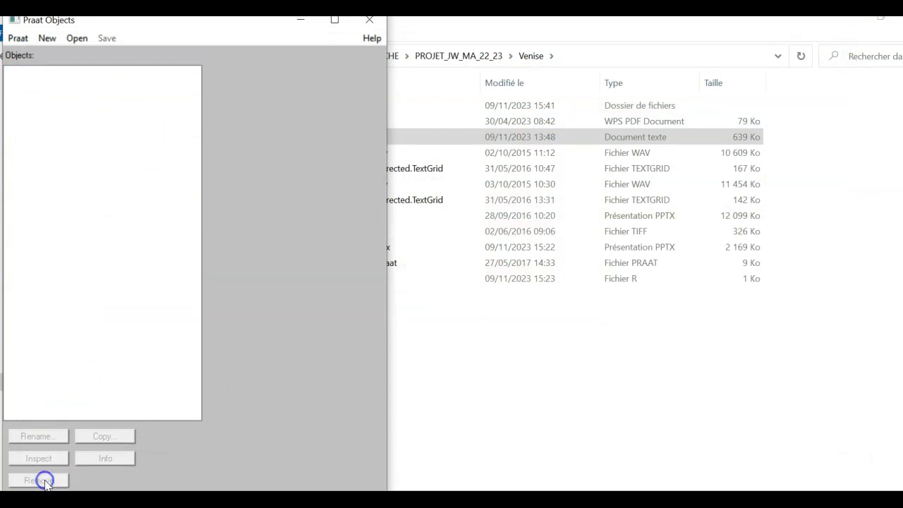
left_click(77, 38)
left_click(86, 55)
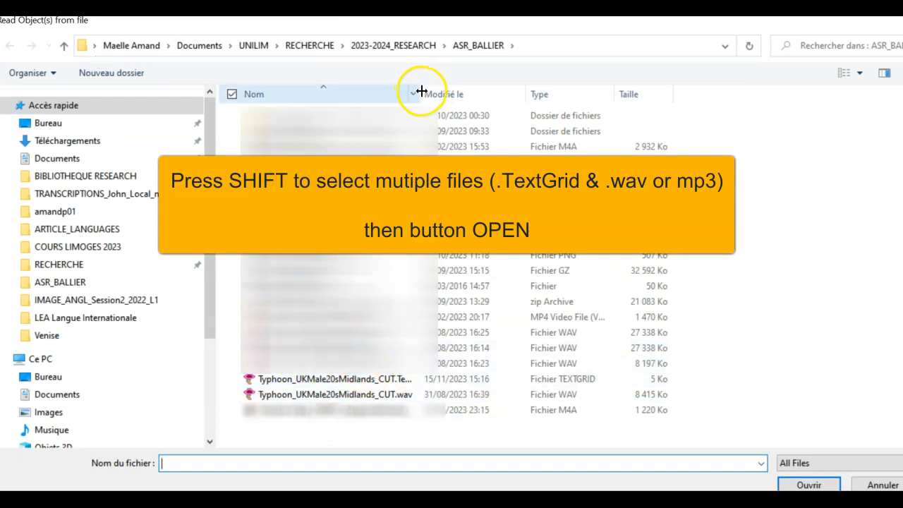
left_click_drag(419, 92, 489, 103)
left_click(408, 394)
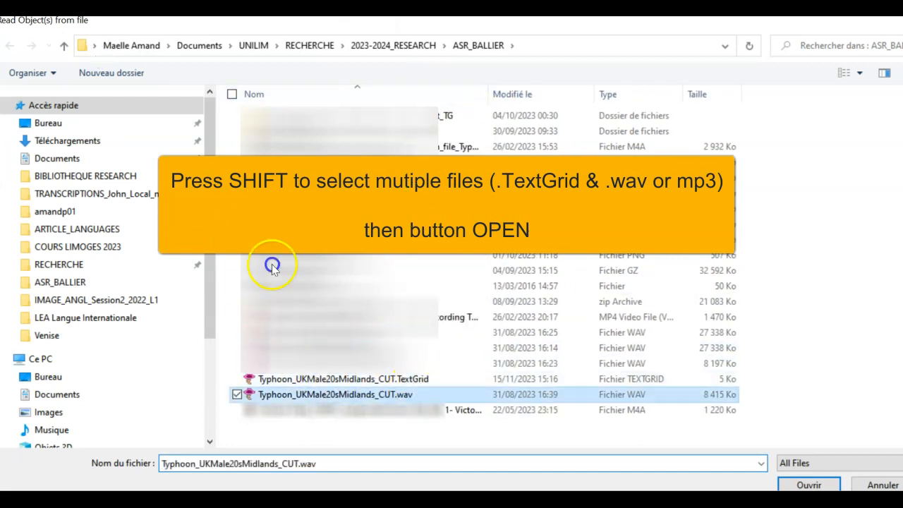
left_click(420, 381, "shift")
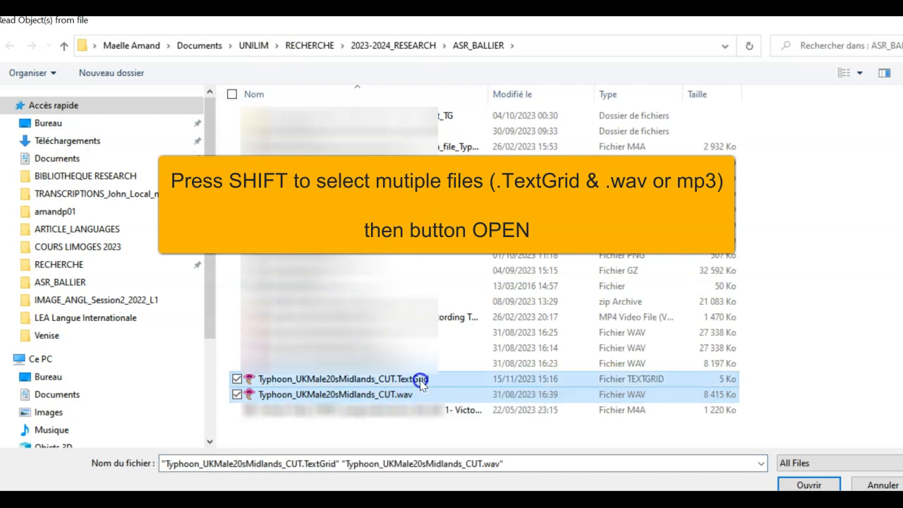
left_click(794, 484)
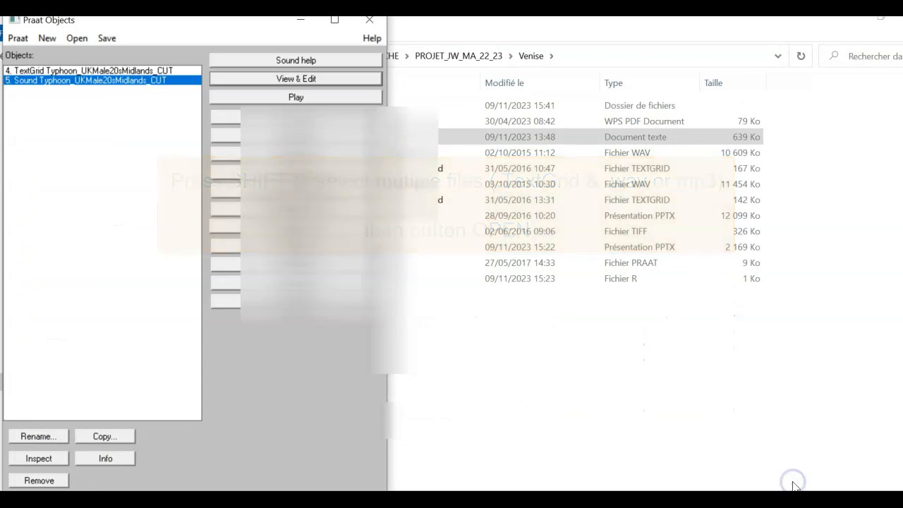
View the reloaded TextGrid and Sound together, check the text of the first two script intervals, and close the editor
left_click(62, 71, "ctrl")
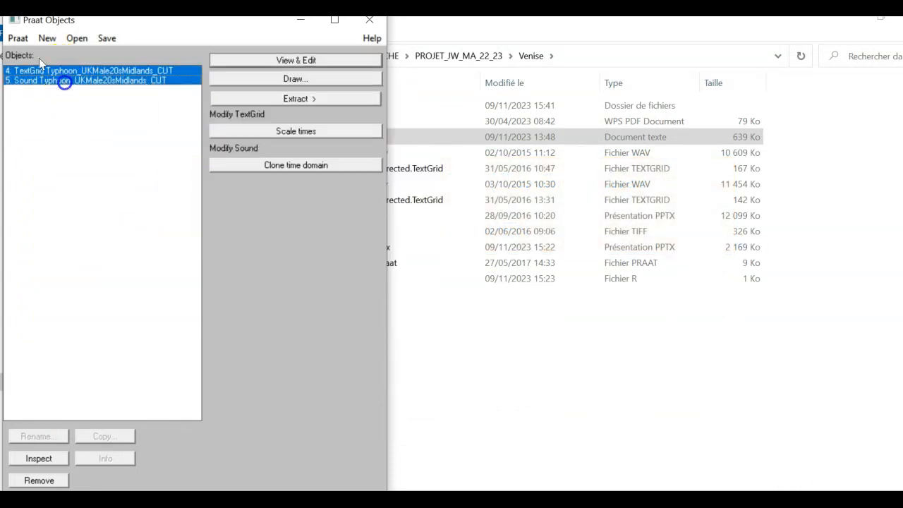
left_click(294, 62)
left_click(394, 366)
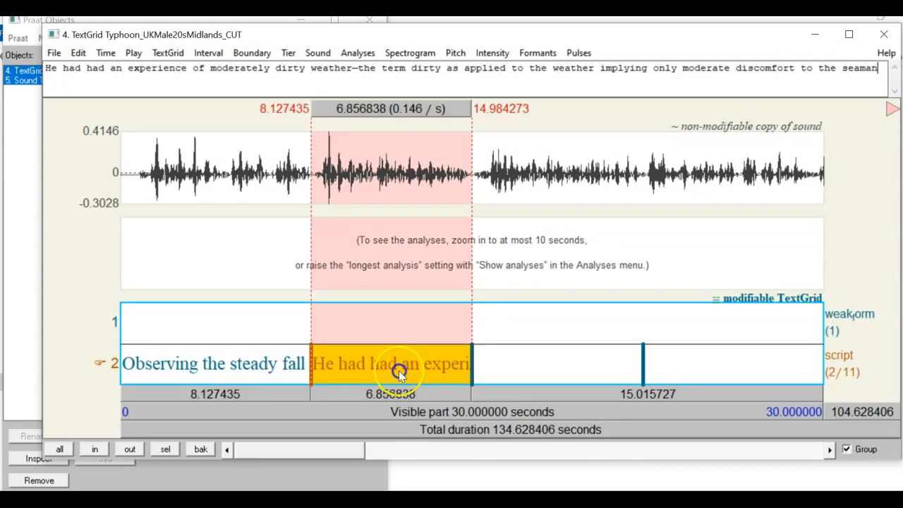
left_click(254, 366)
left_click(387, 363)
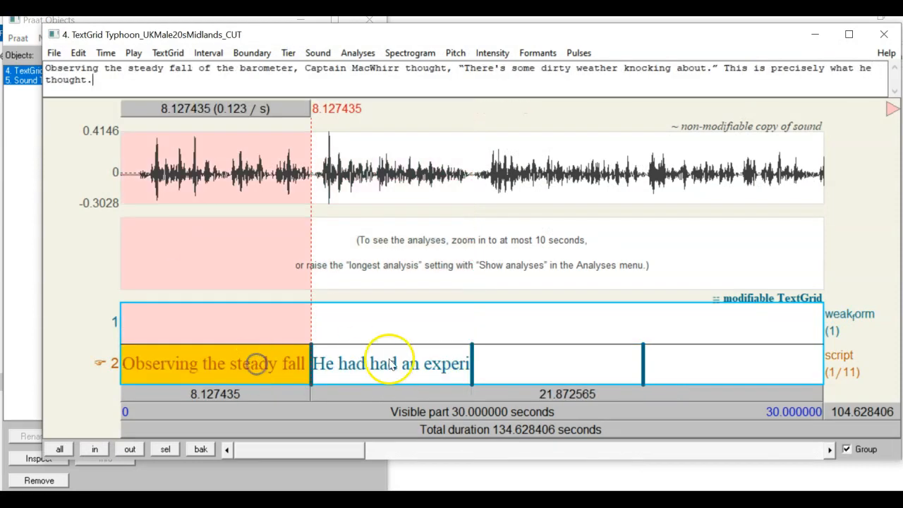
left_click(882, 34)
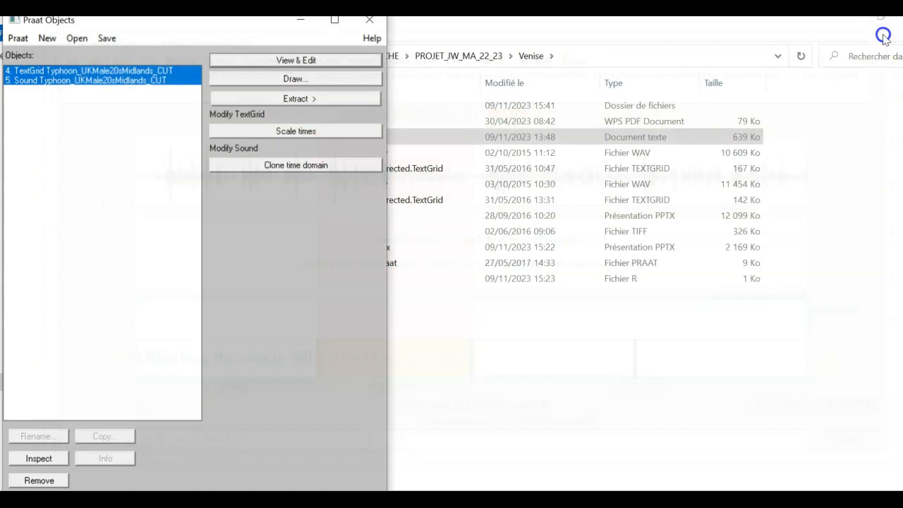